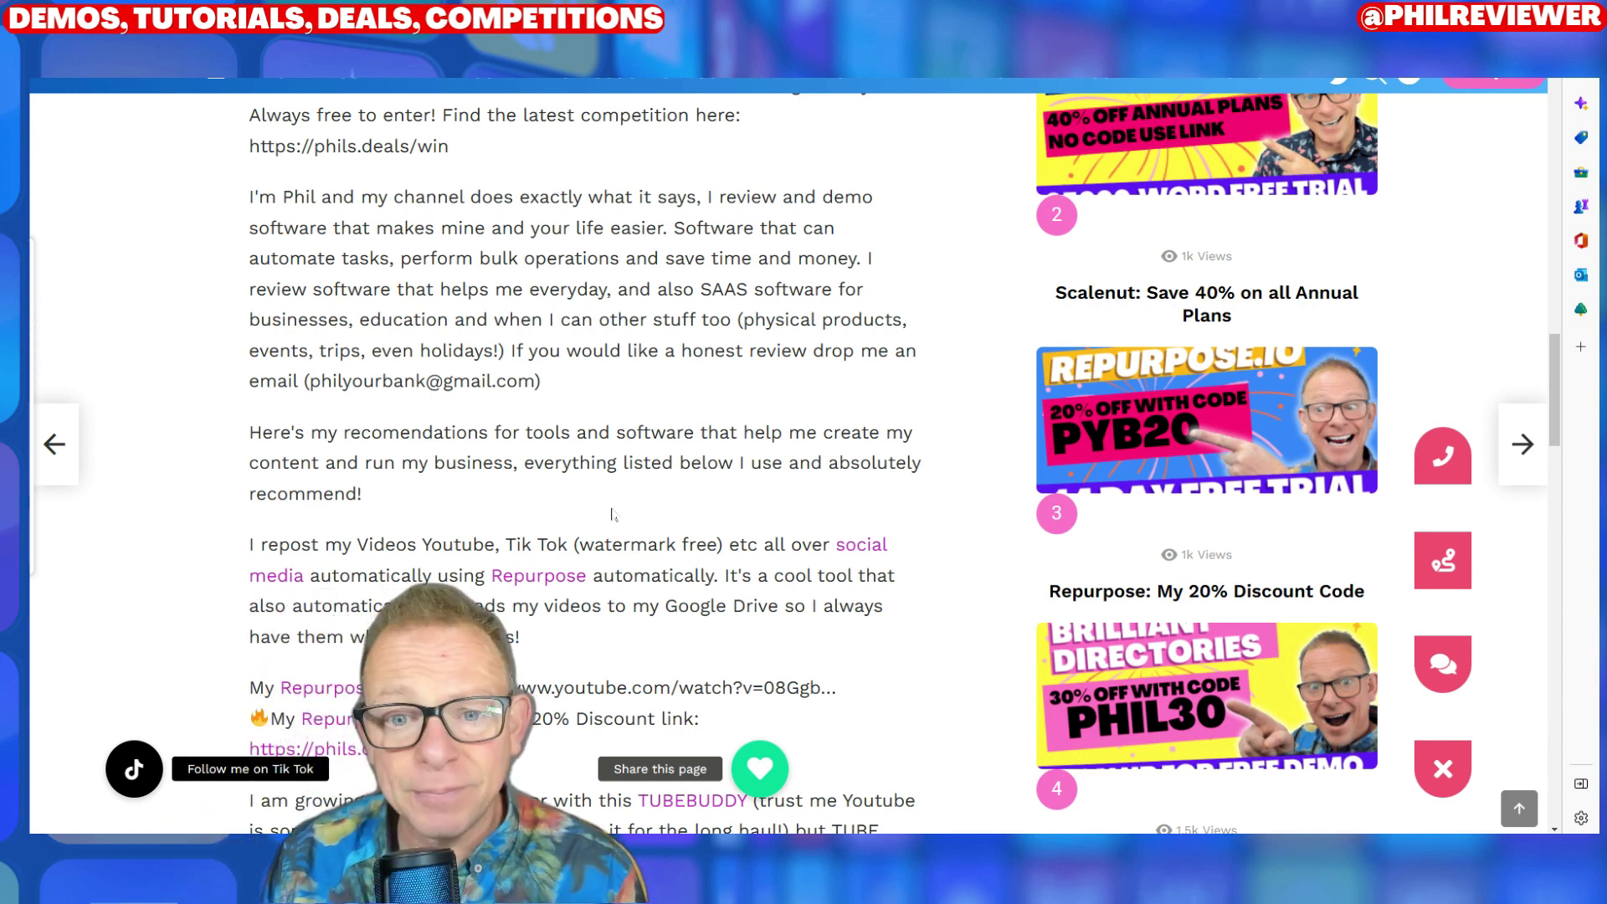
# Collapse the floating contact menu and scroll through the blog post
pyautogui.click(1456, 770)
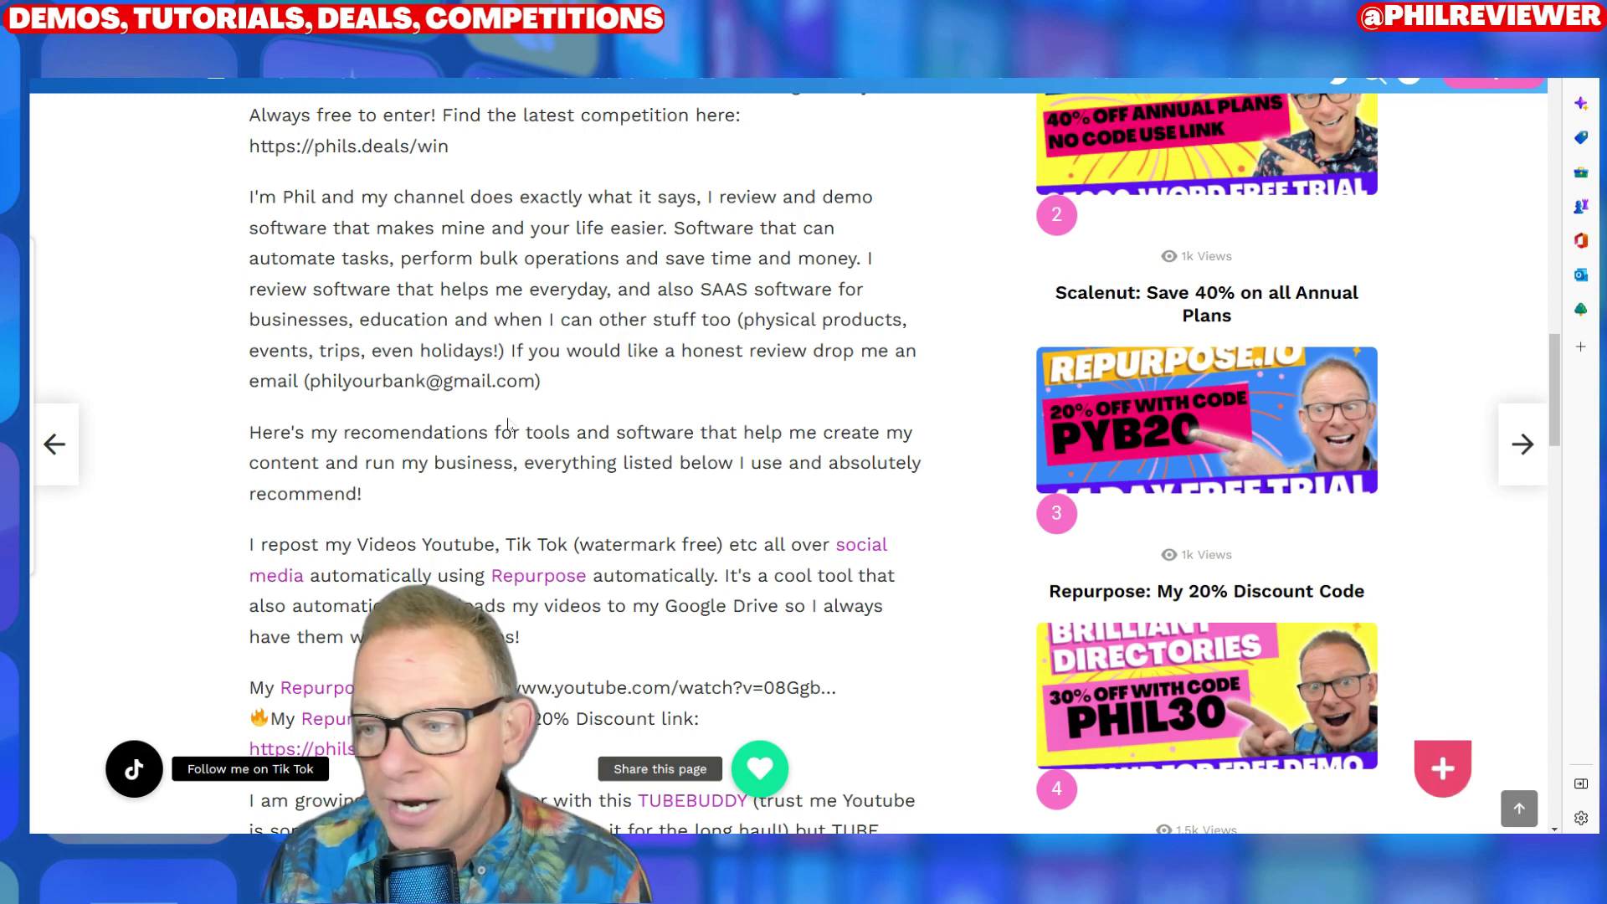
pyautogui.scroll(-5, 585, 460)
pyautogui.scroll(10, 586, 461)
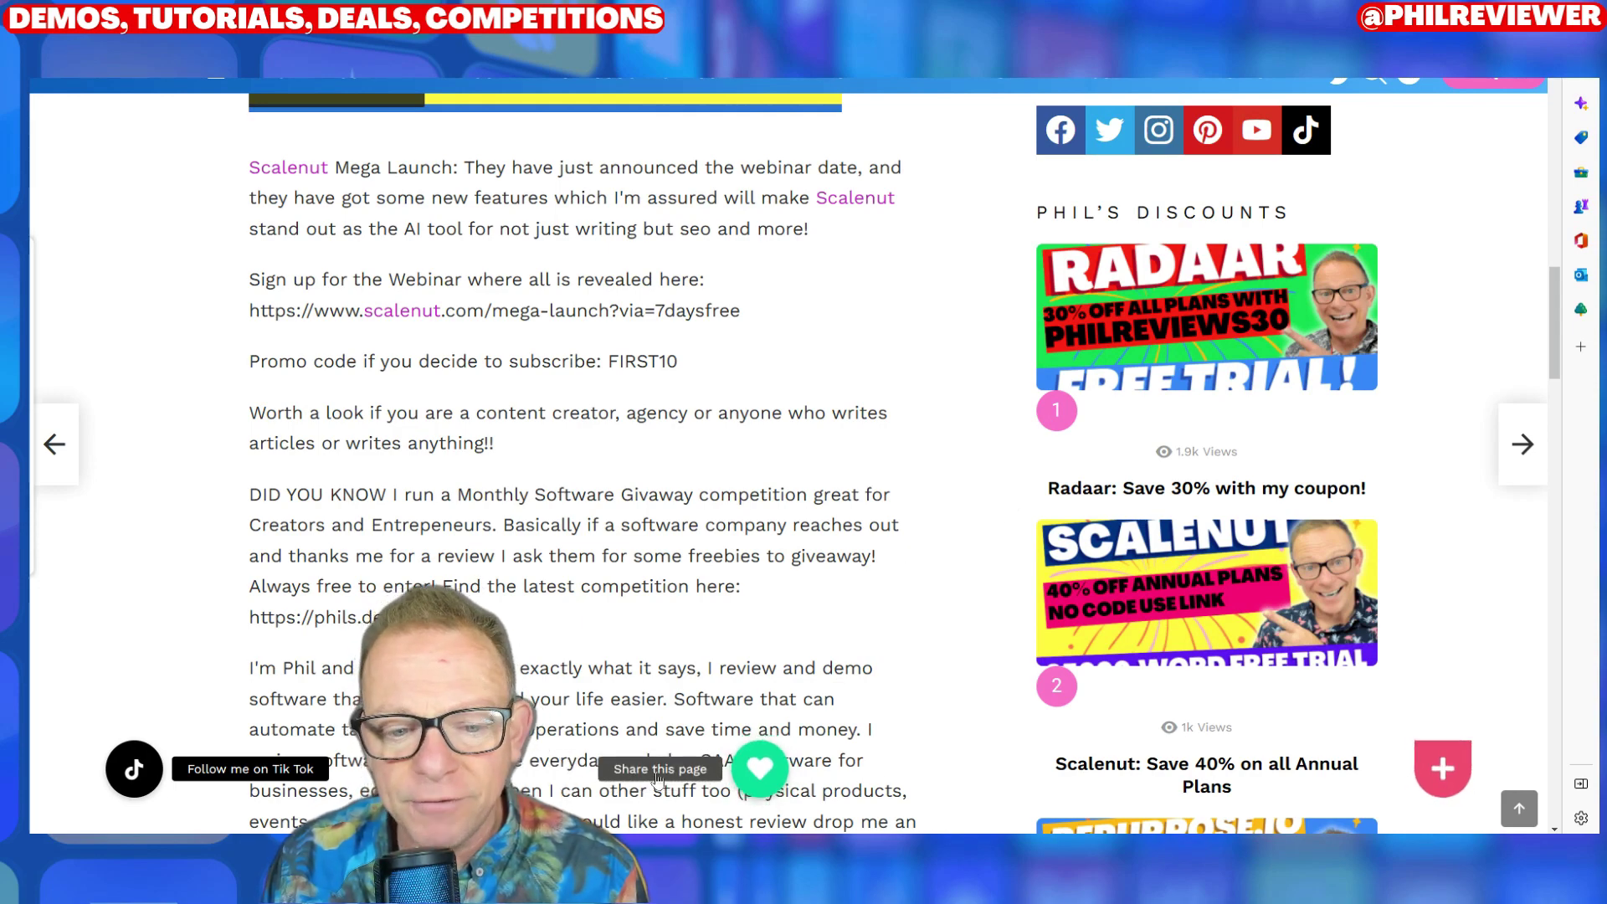
pyautogui.scroll(10, 653, 452)
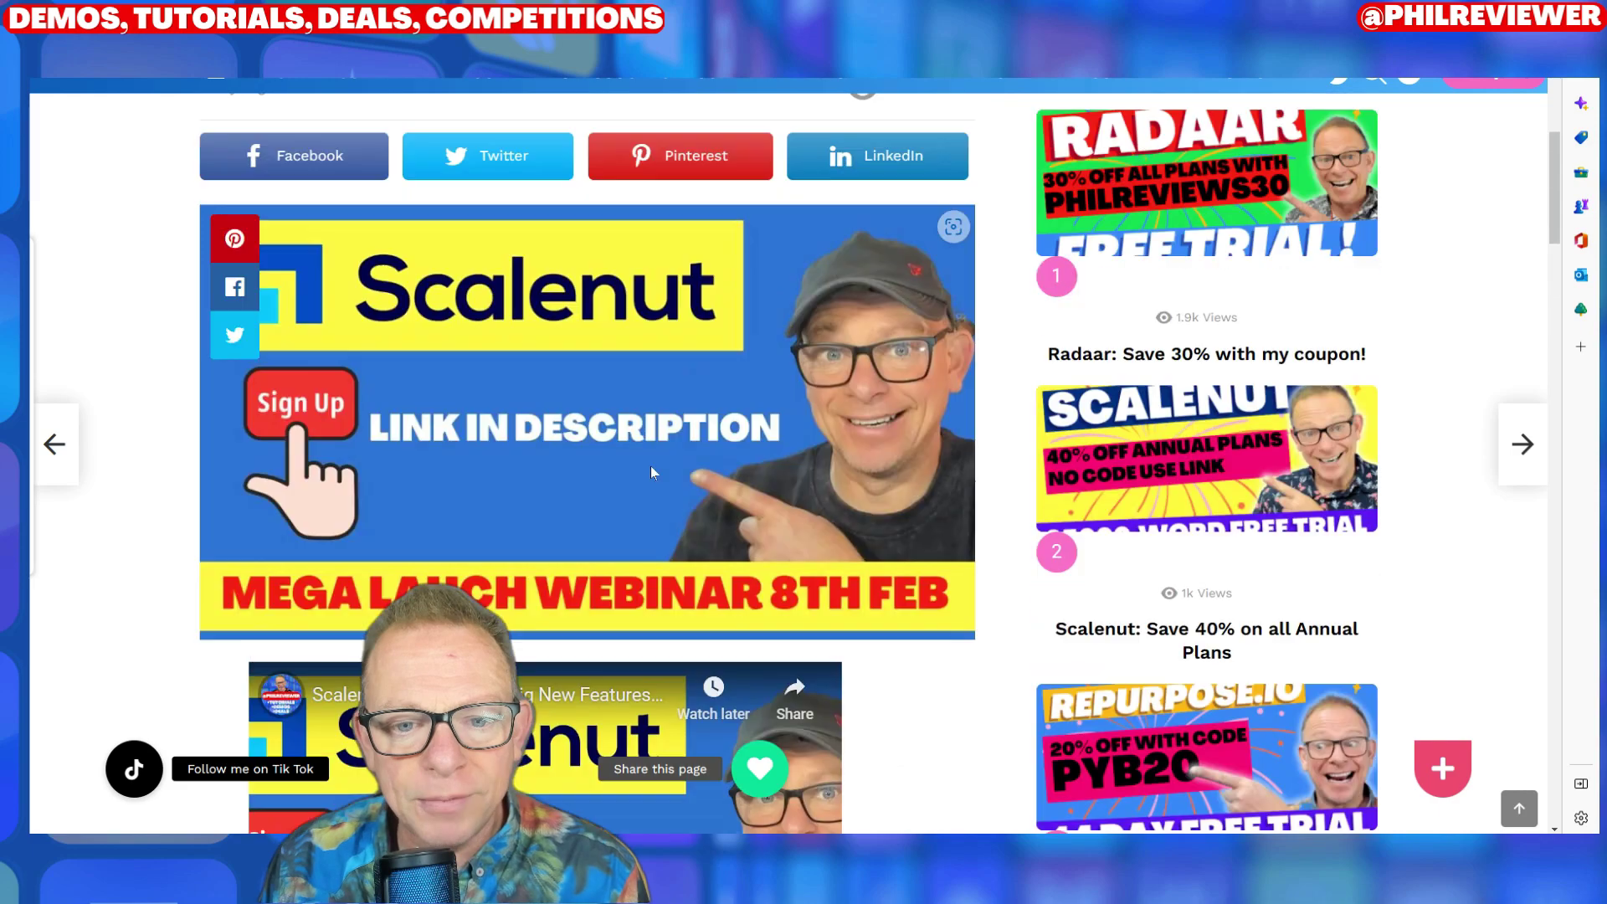
pyautogui.scroll(-4, 840, 484)
pyautogui.scroll(5, 831, 516)
pyautogui.scroll(-1, 804, 435)
pyautogui.scroll(3, 787, 397)
pyautogui.scroll(-3, 765, 463)
pyautogui.scroll(-8, 765, 462)
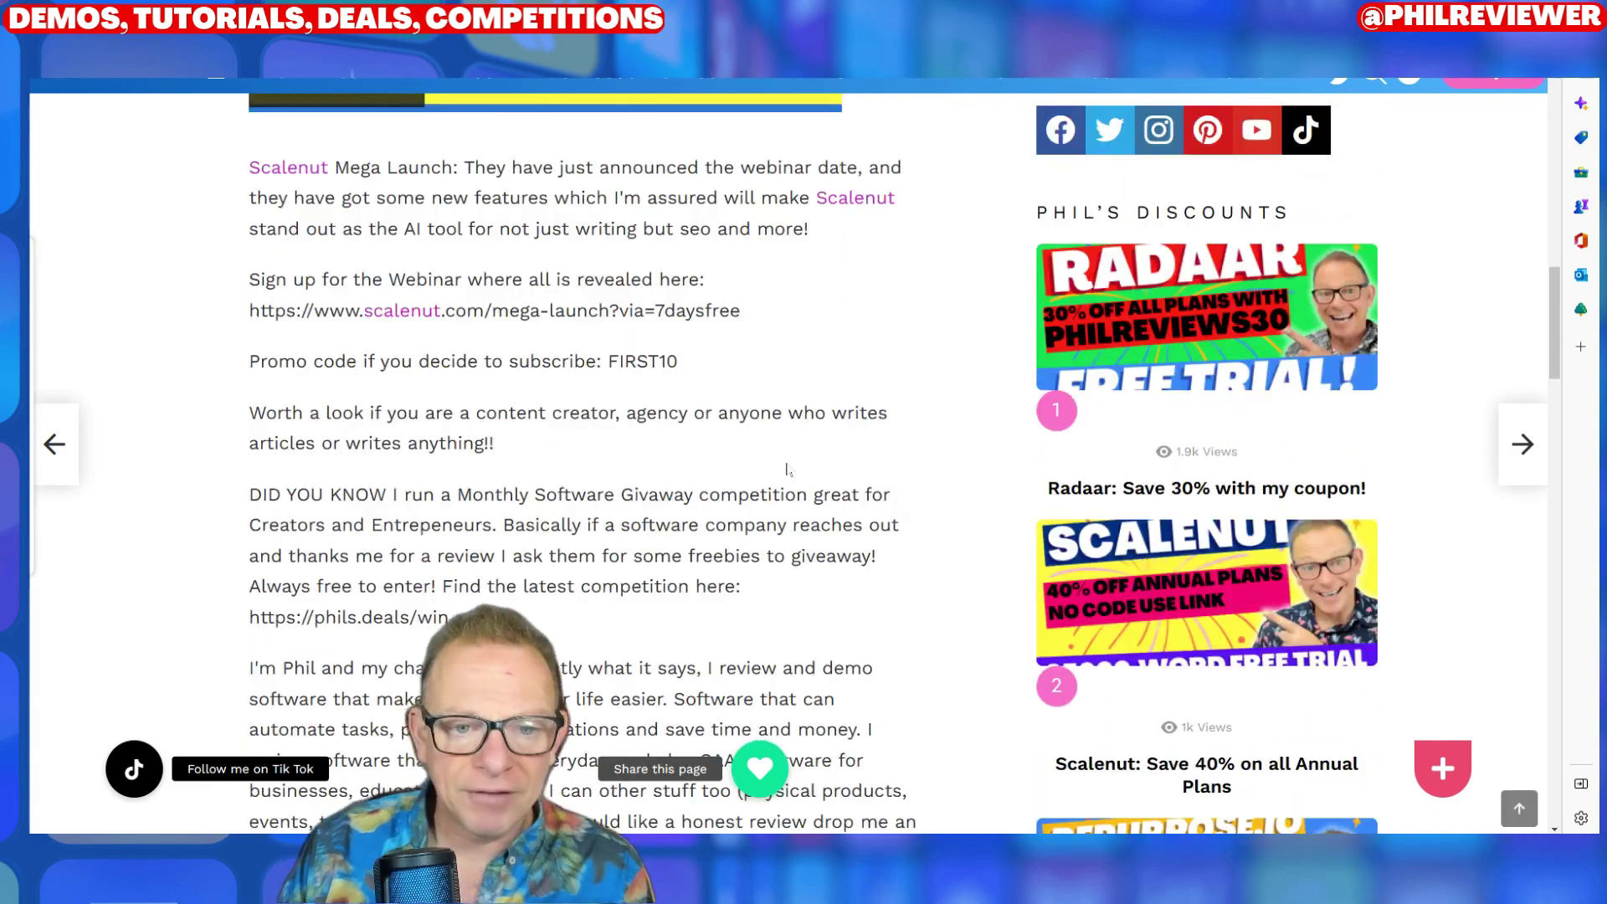
pyautogui.scroll(-13, 771, 469)
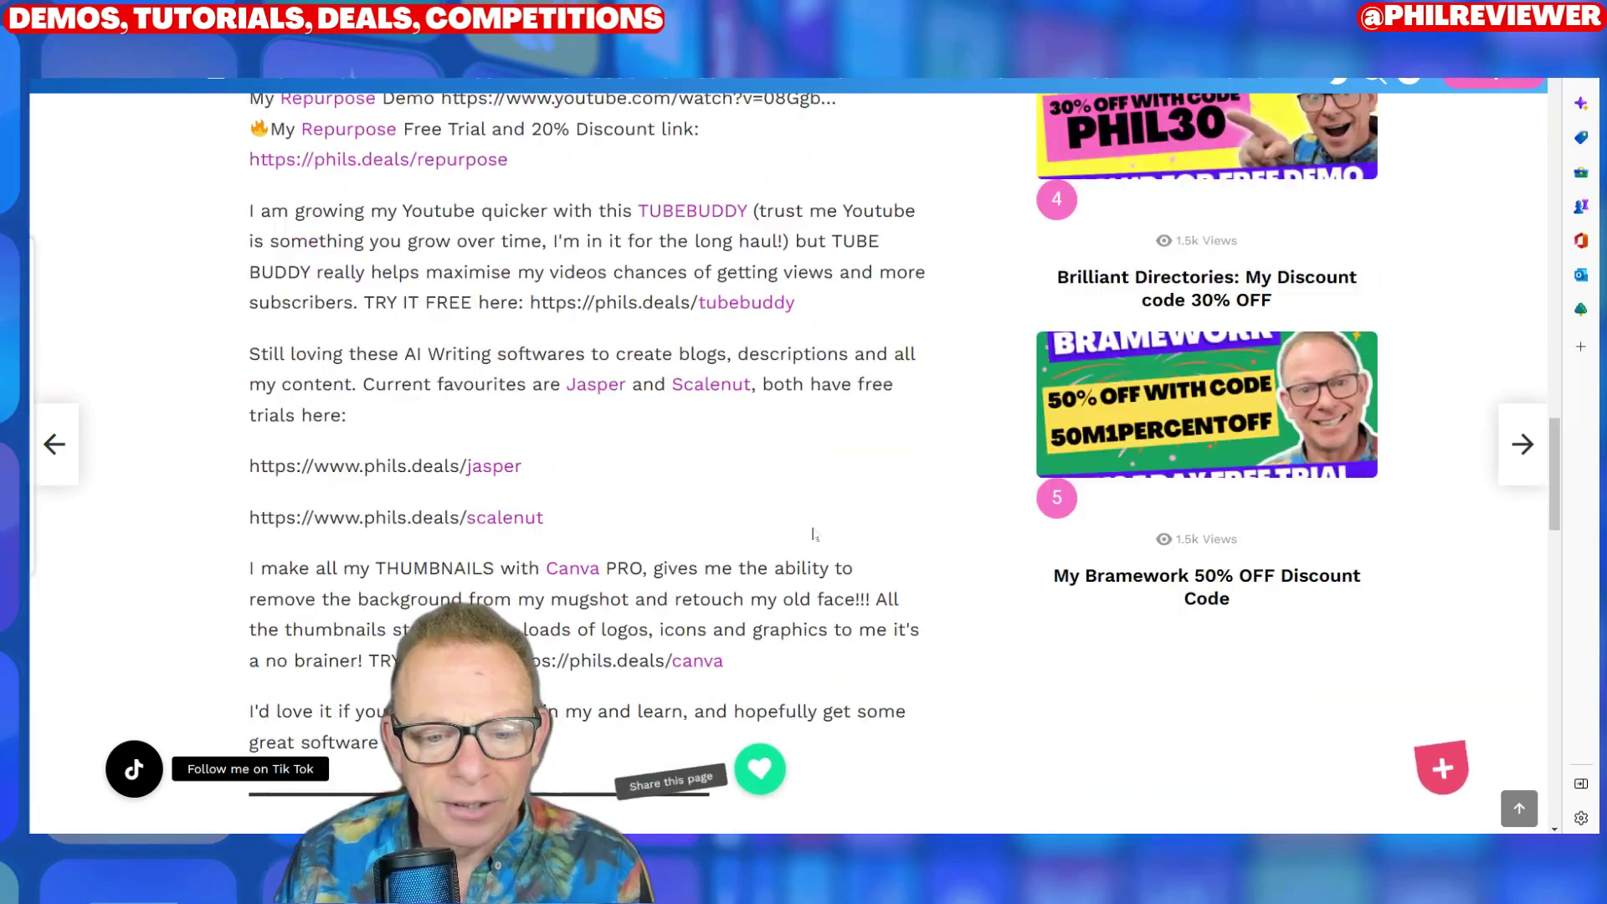
# Try sharing the page by email from Share this page, then close the Mail app
pyautogui.click(679, 777)
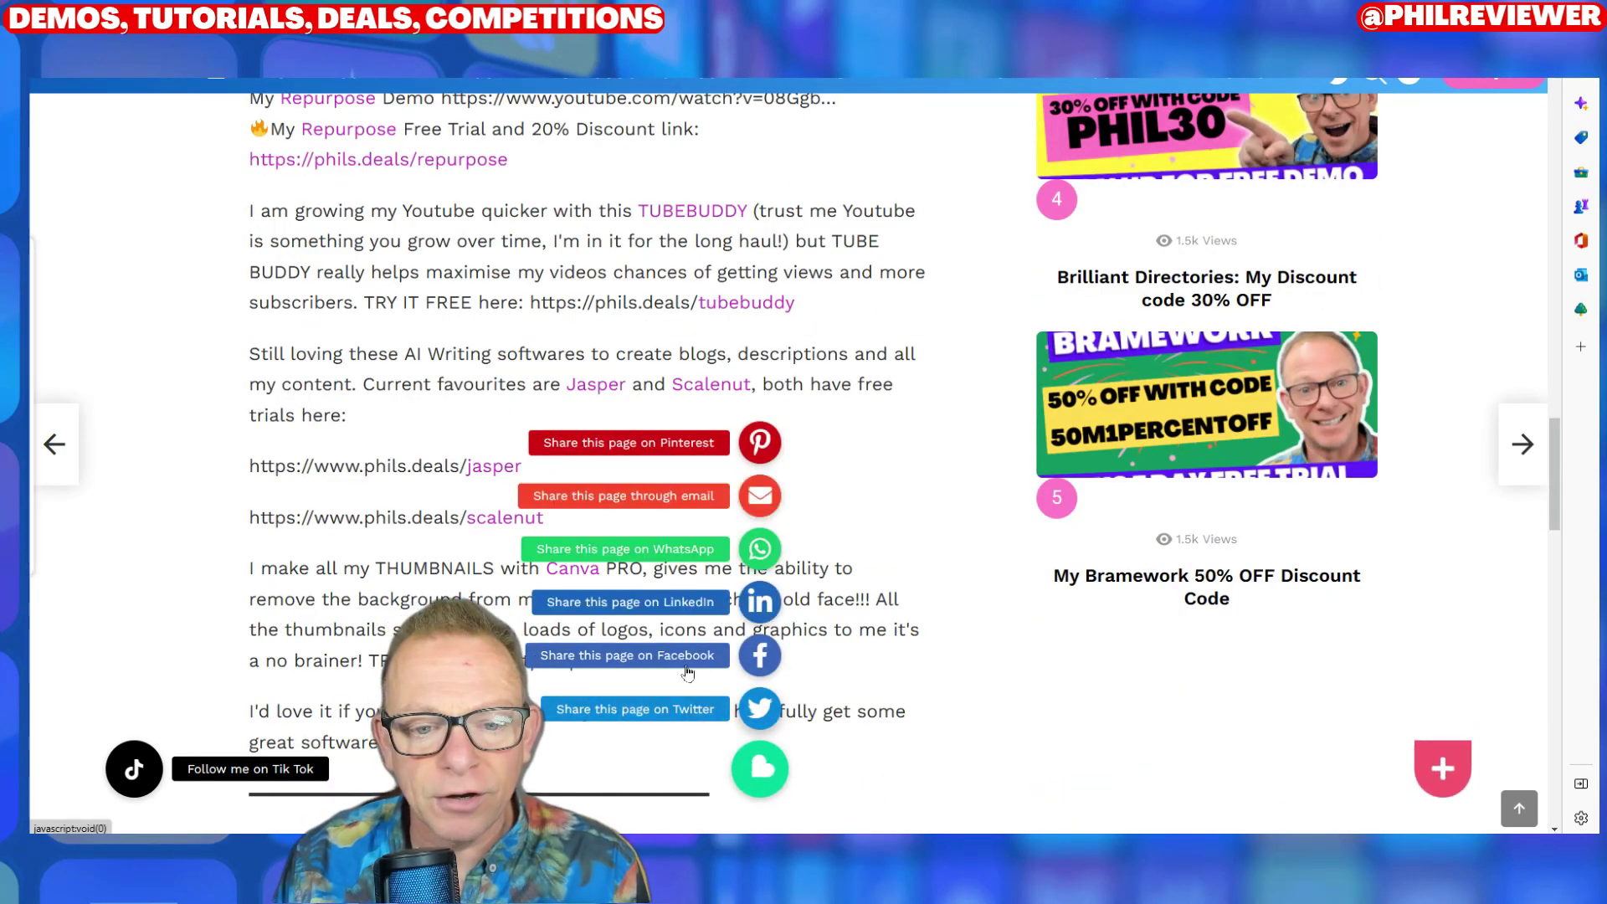
pyautogui.click(683, 501)
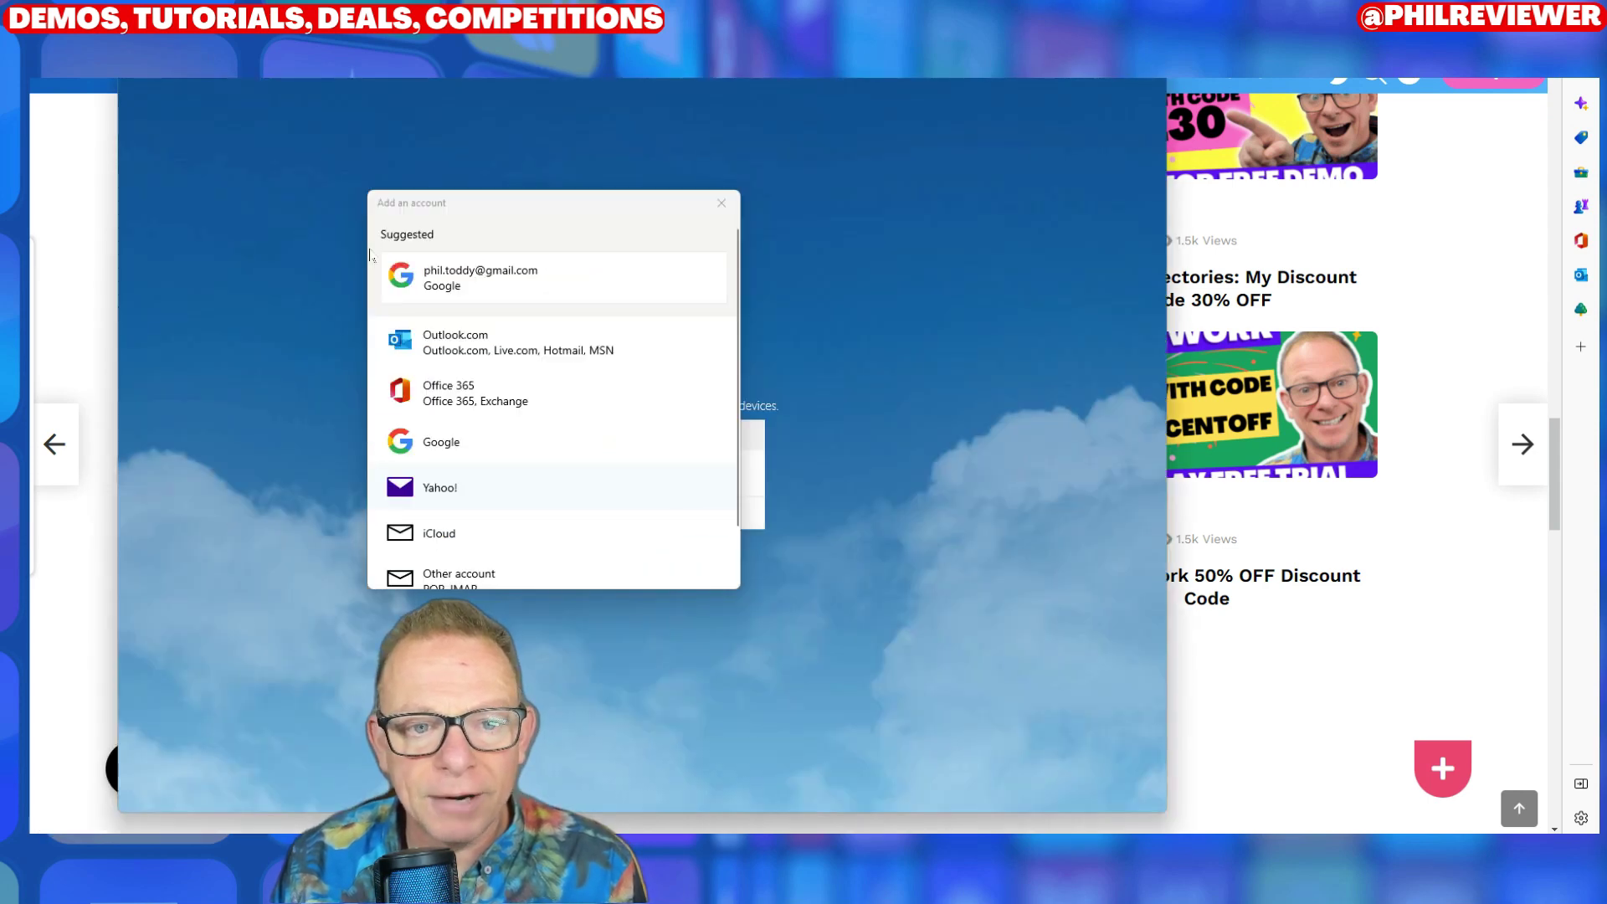
pyautogui.click(722, 203)
pyautogui.hotkey('alt', 'F4')
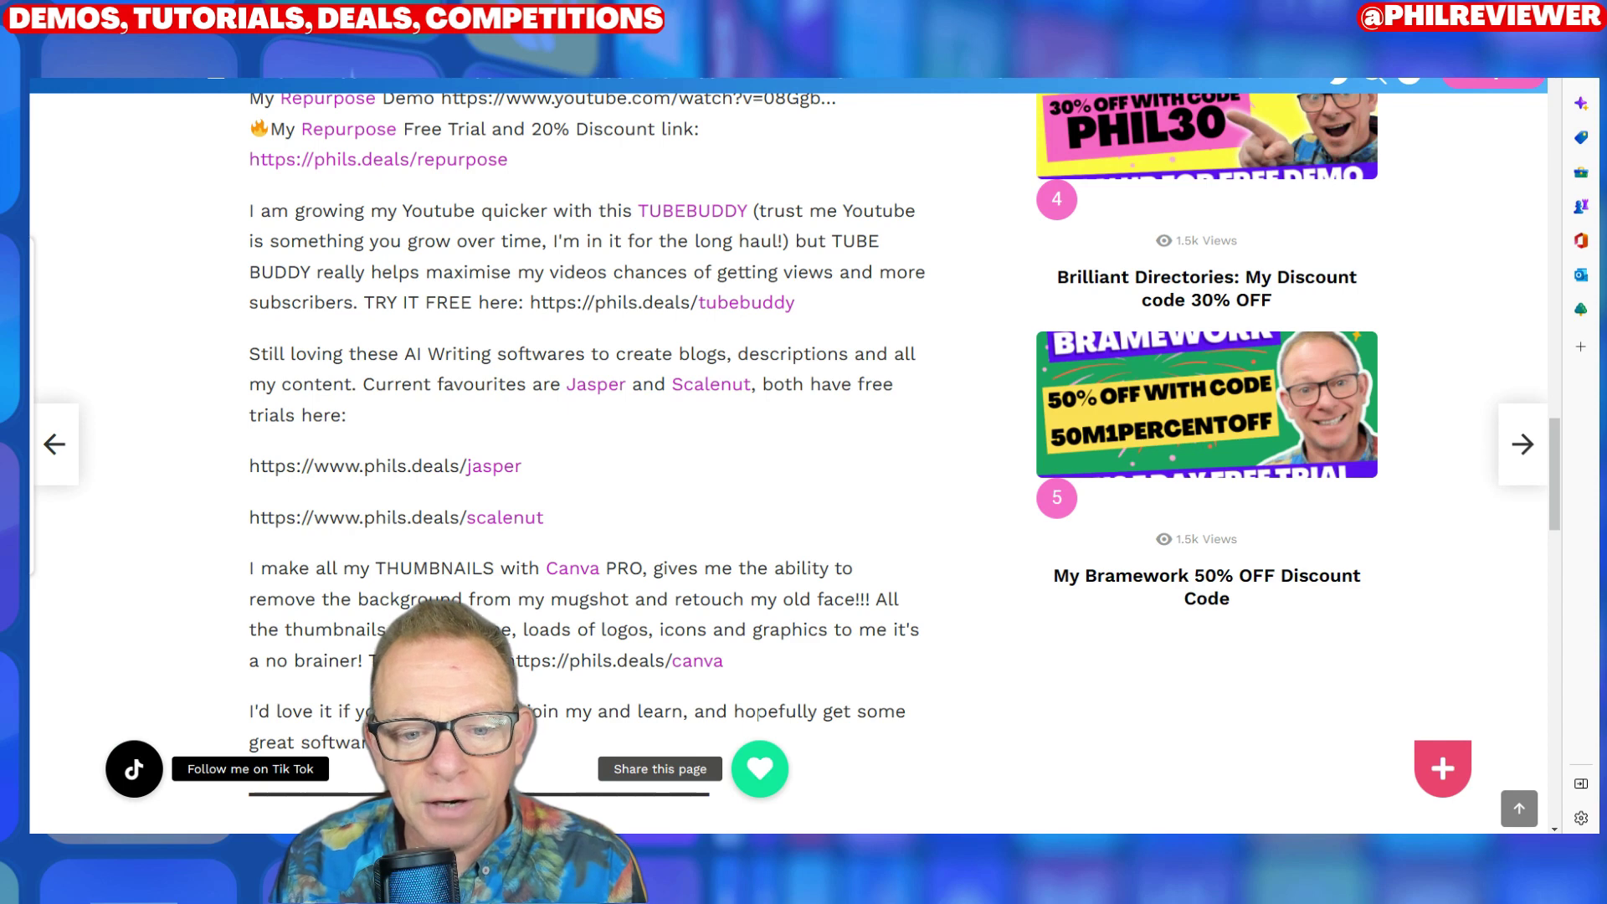
# Try sharing the page on Twitter, then close the Twitter share popup
pyautogui.click(681, 769)
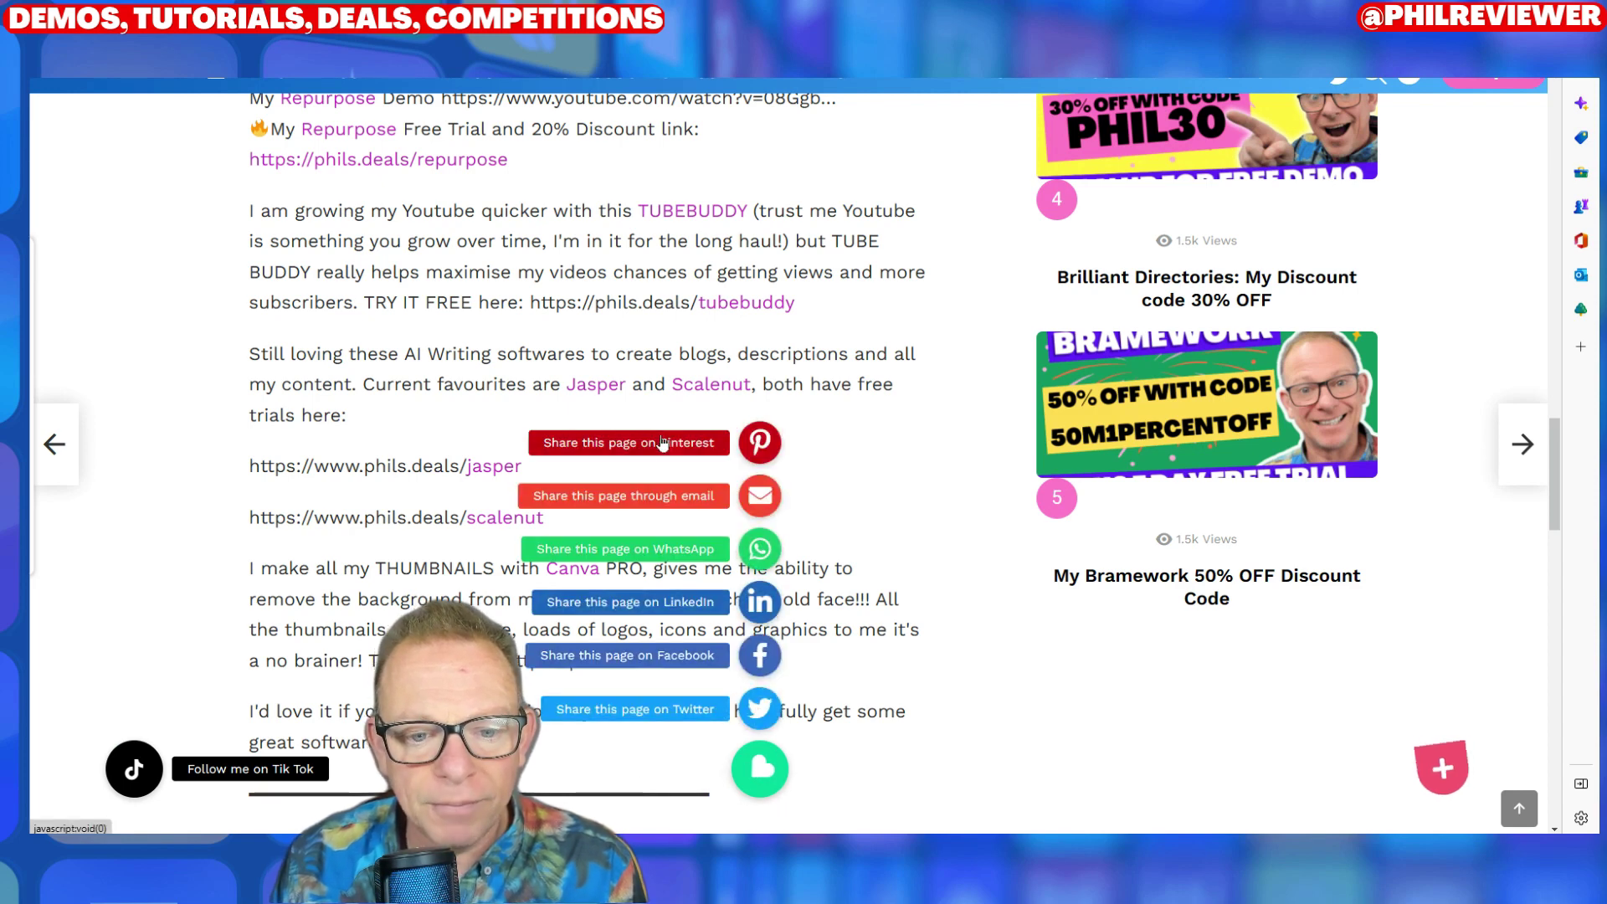
pyautogui.click(666, 712)
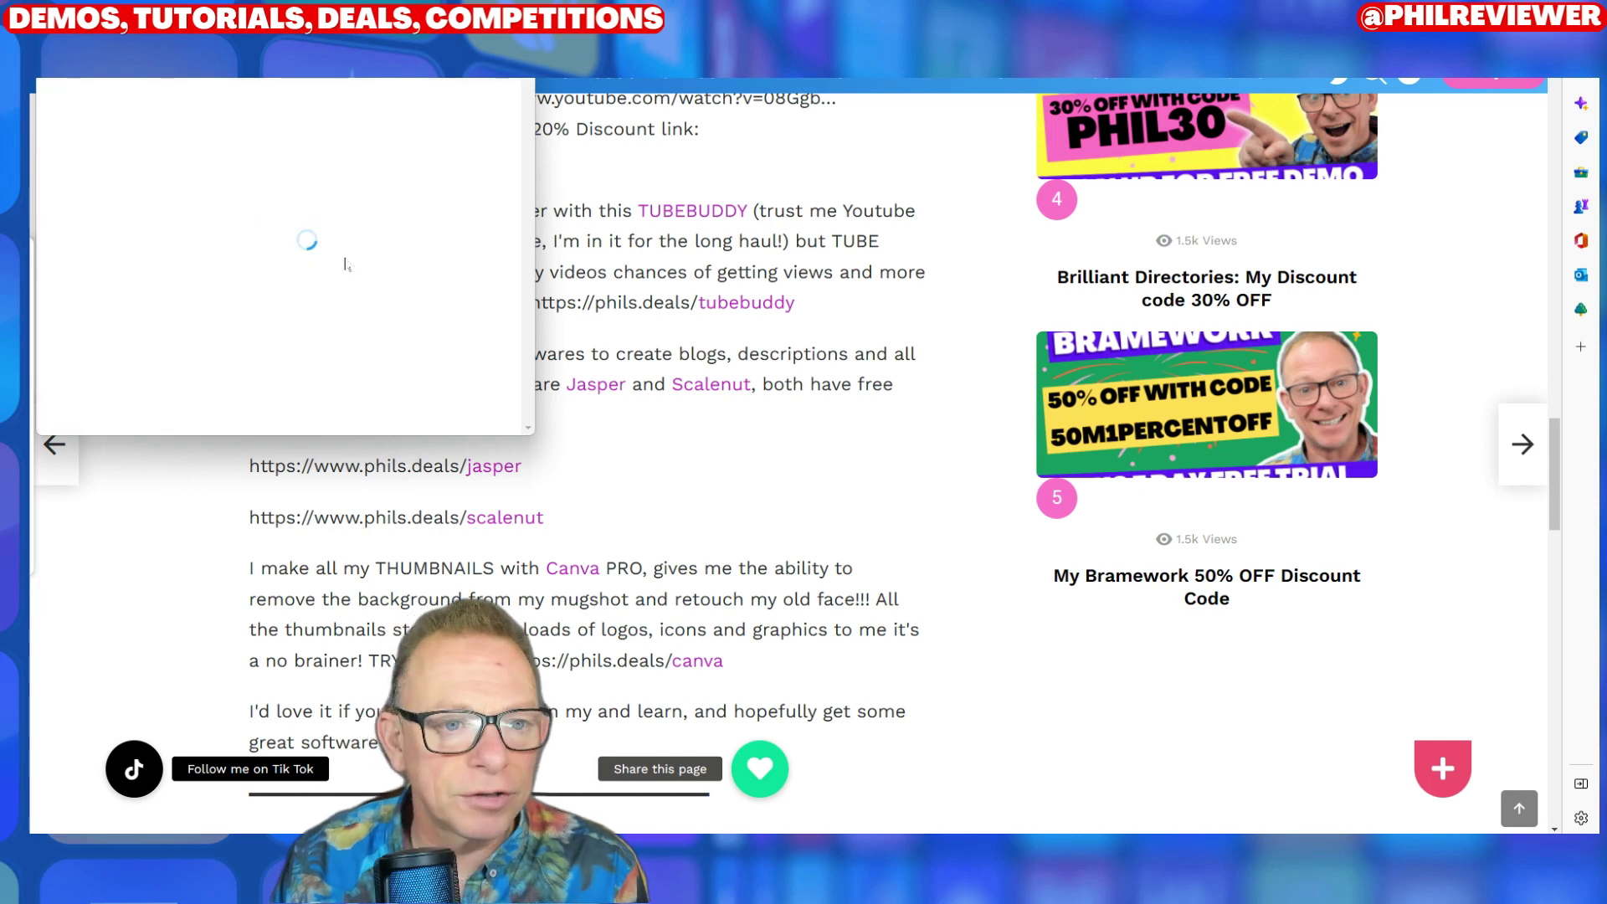
pyautogui.hotkey('ctrl', 'w')
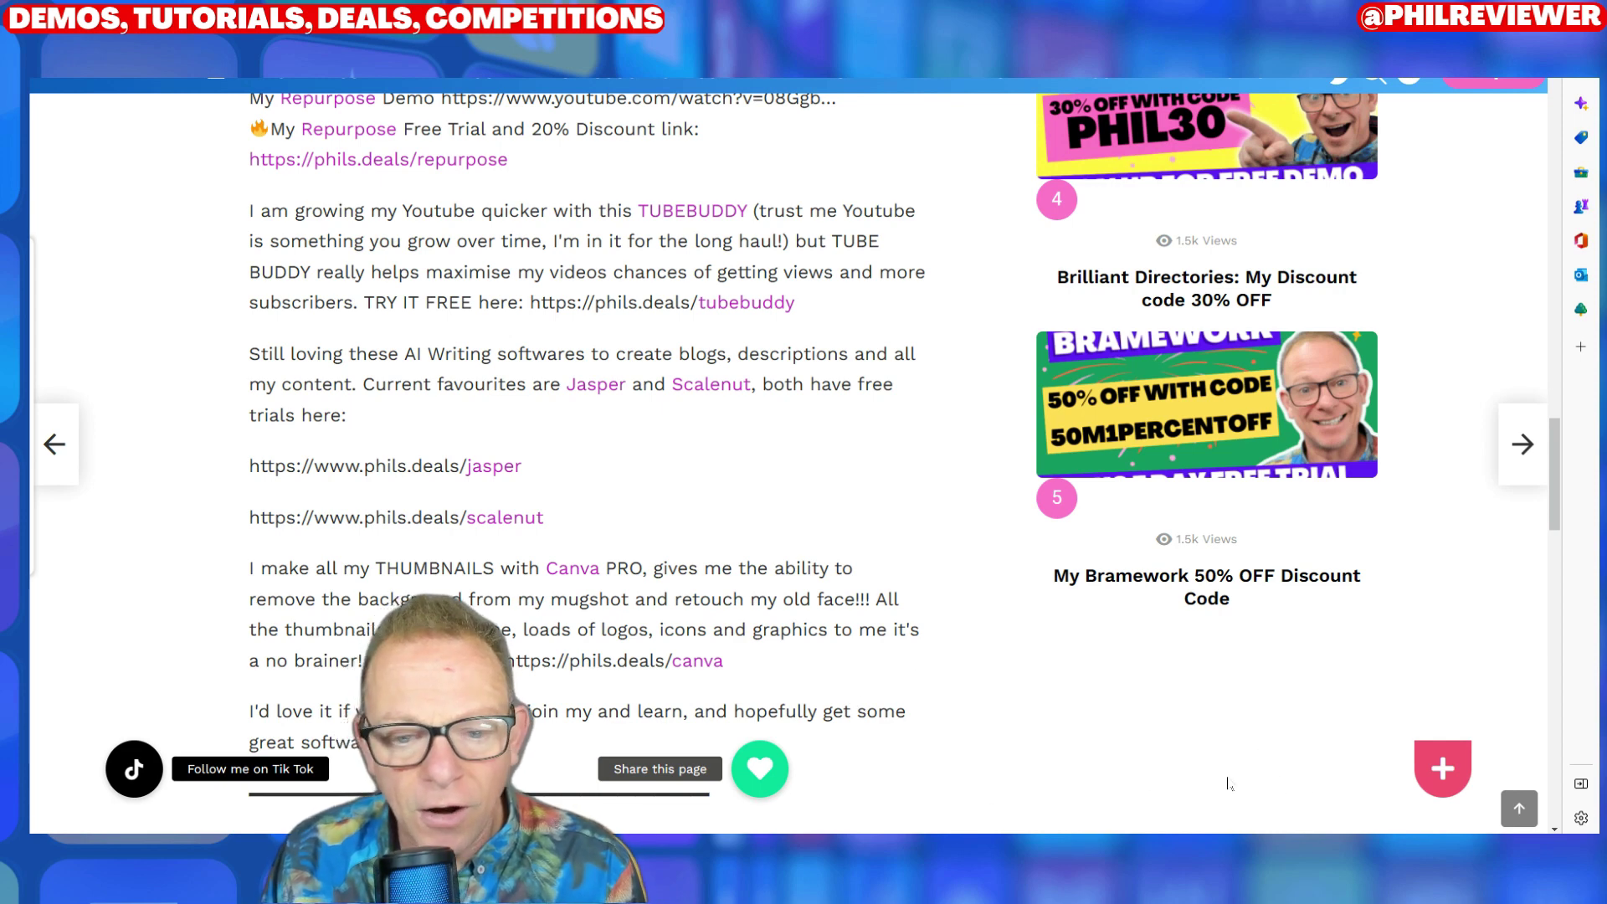
# Open the Follow me on TikTok profile, return to the blog and expand the pink plus contact buttons
pyautogui.click(134, 769)
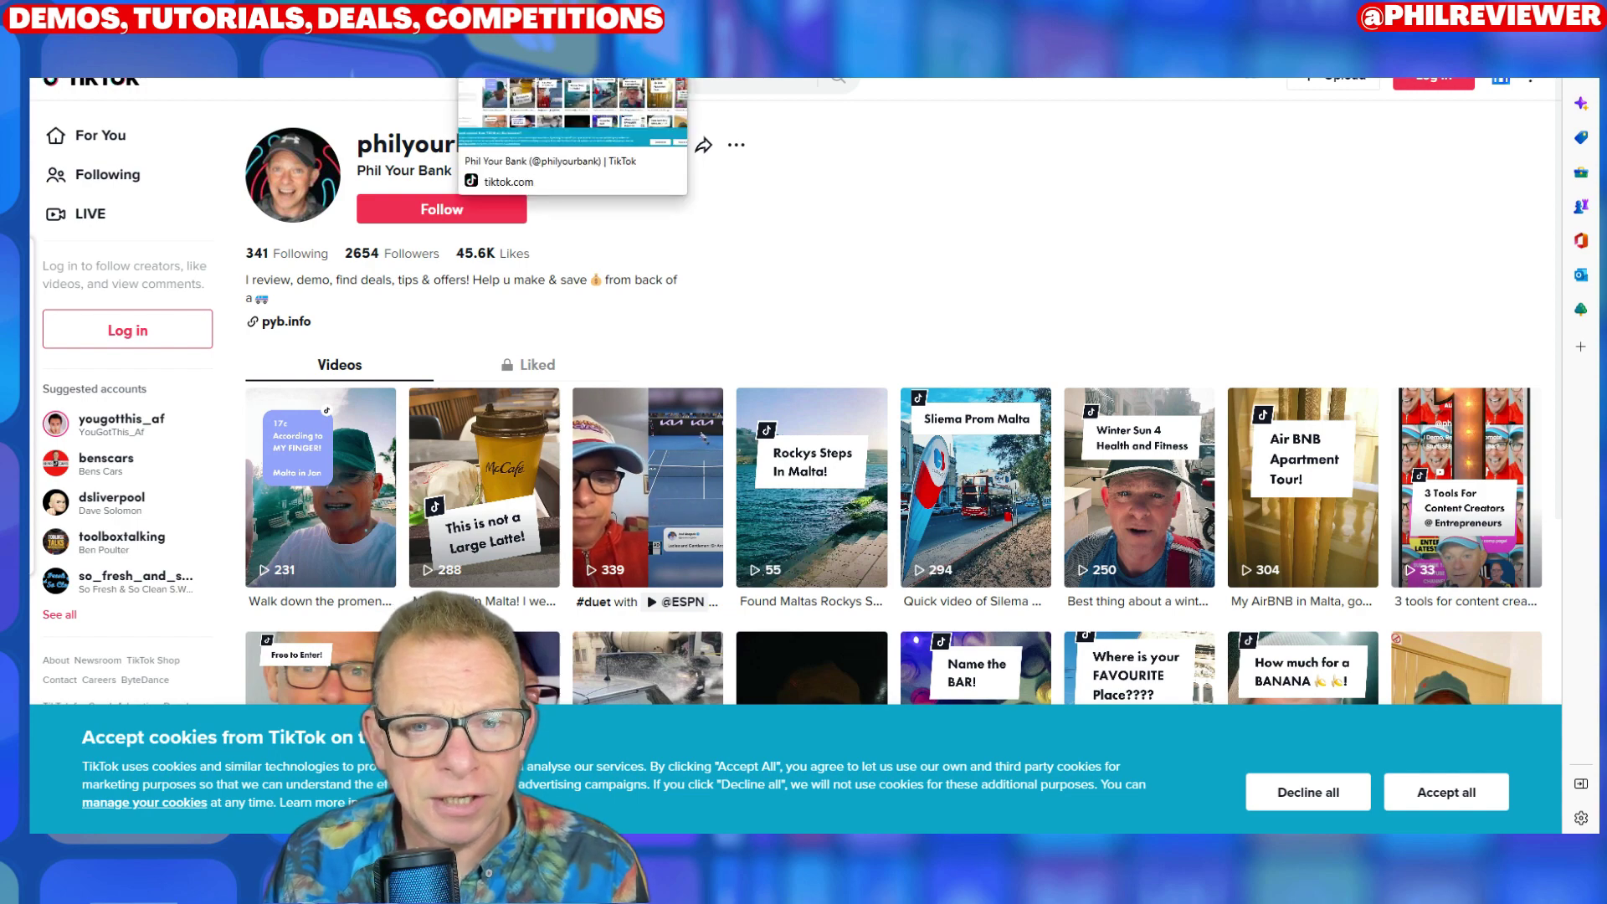
pyautogui.click(126, 75)
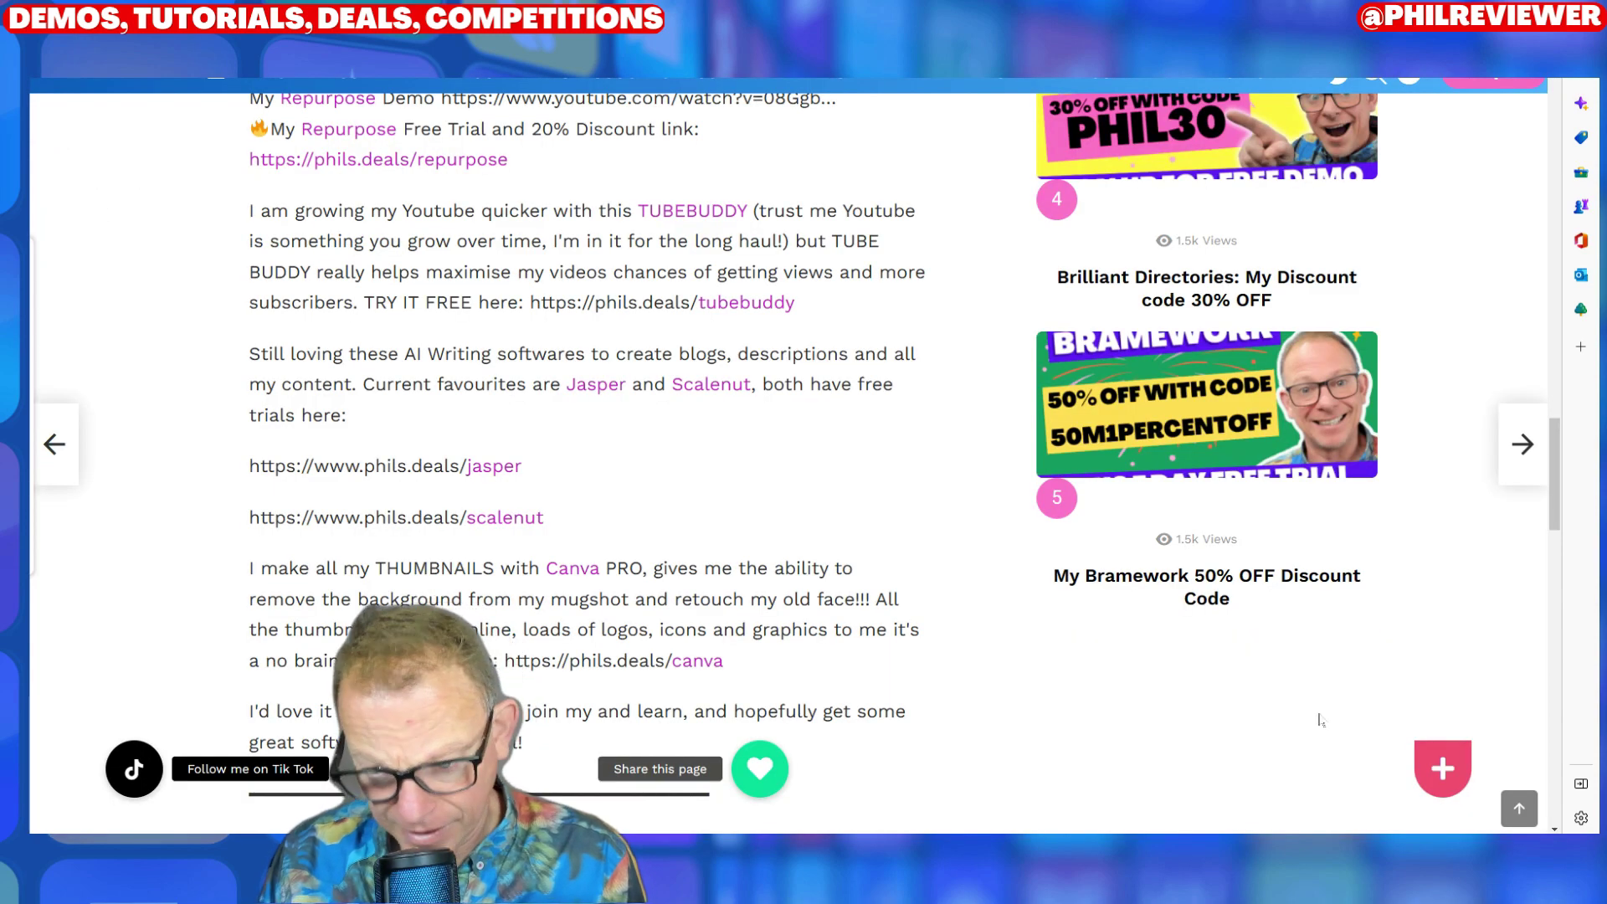
pyautogui.click(1430, 771)
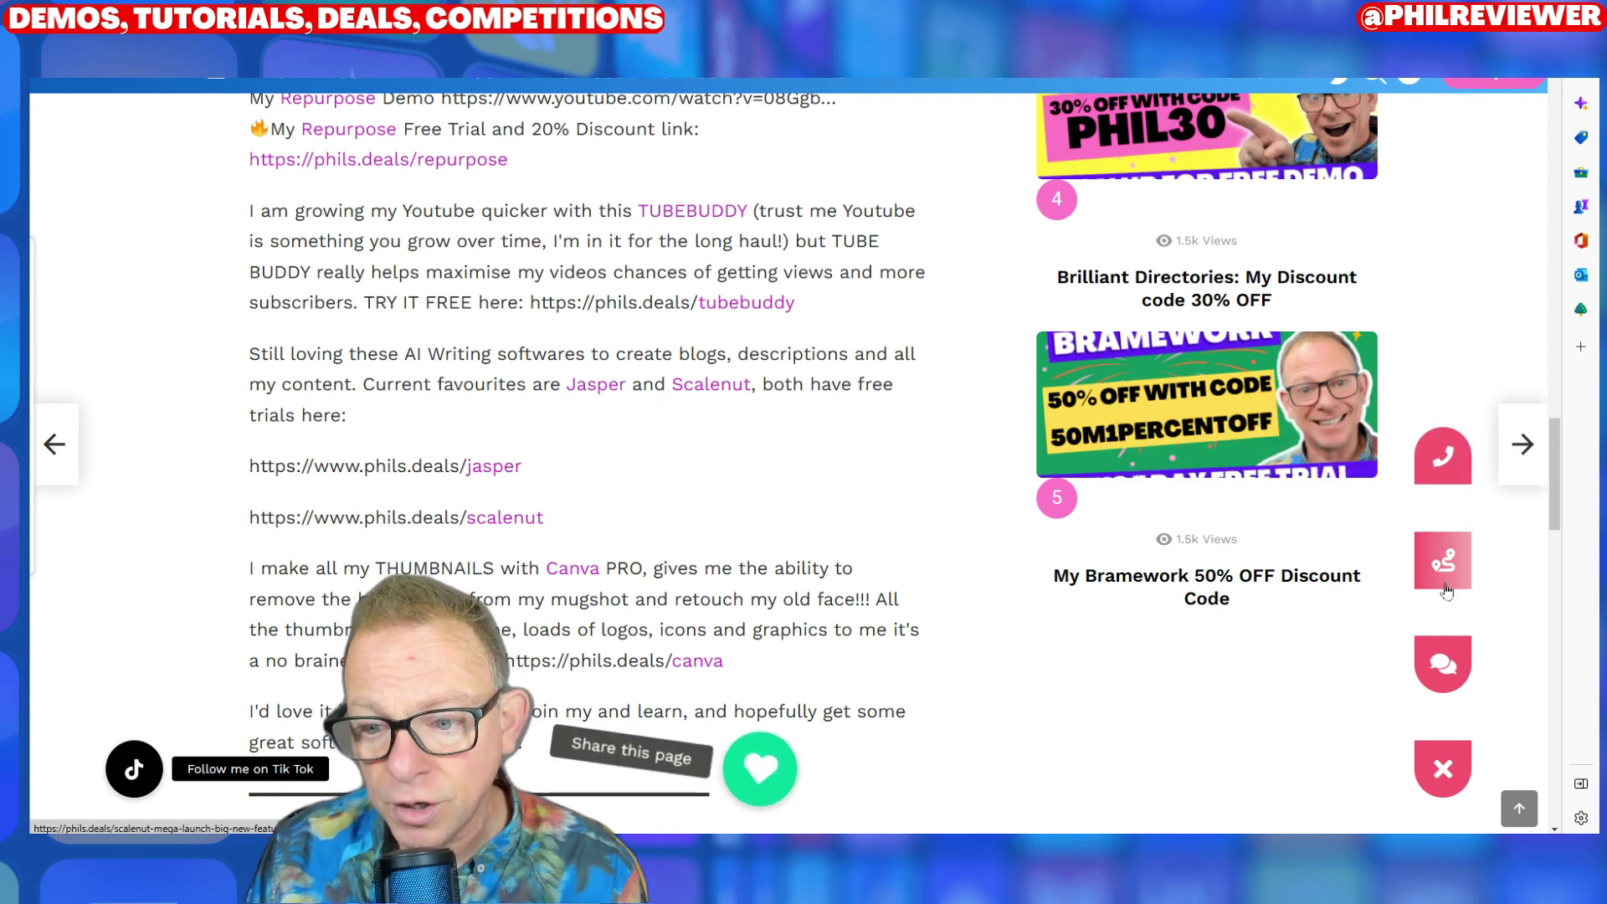
# Test the phone button and cancel its call prompt, collapse the contact menu, and return to Buttonizer
pyautogui.click(1442, 457)
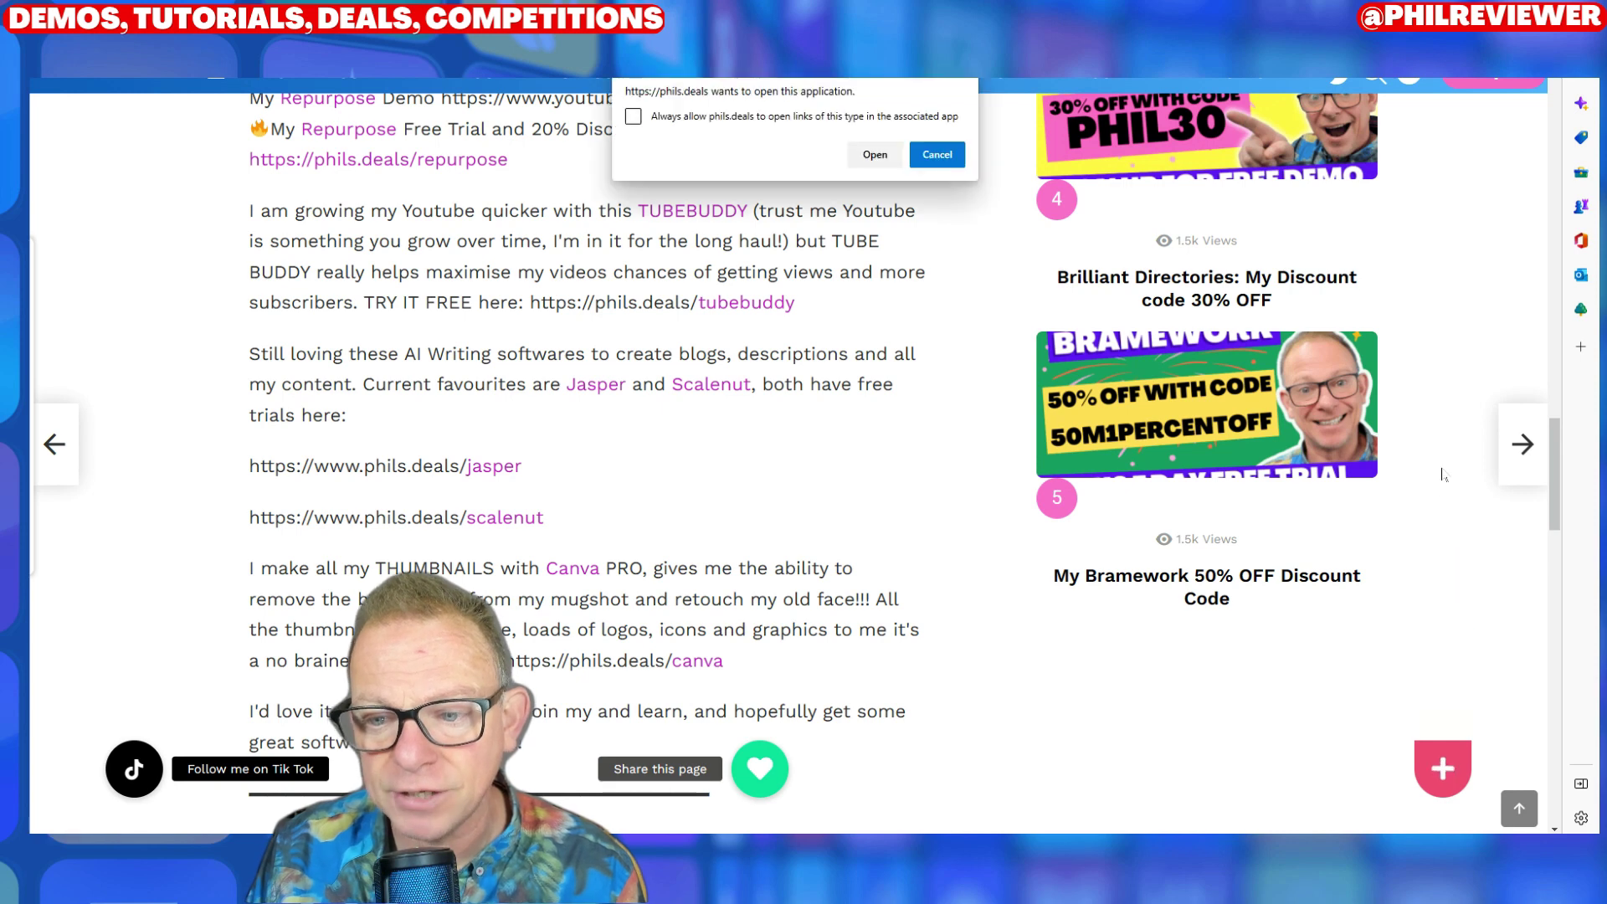
pyautogui.click(937, 155)
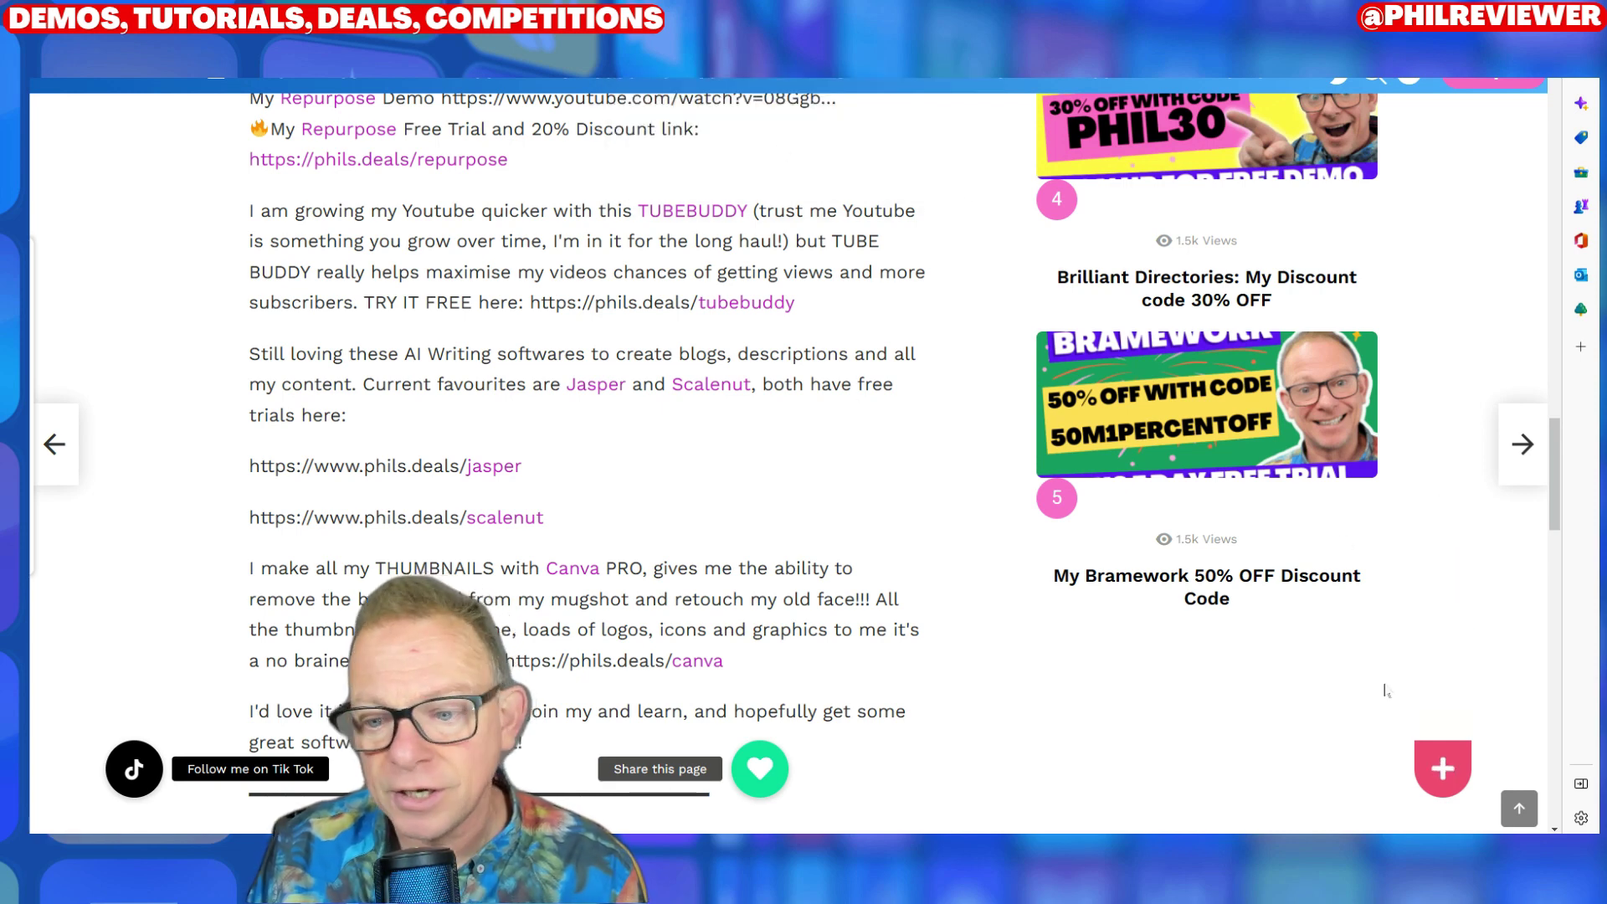
pyautogui.click(1427, 769)
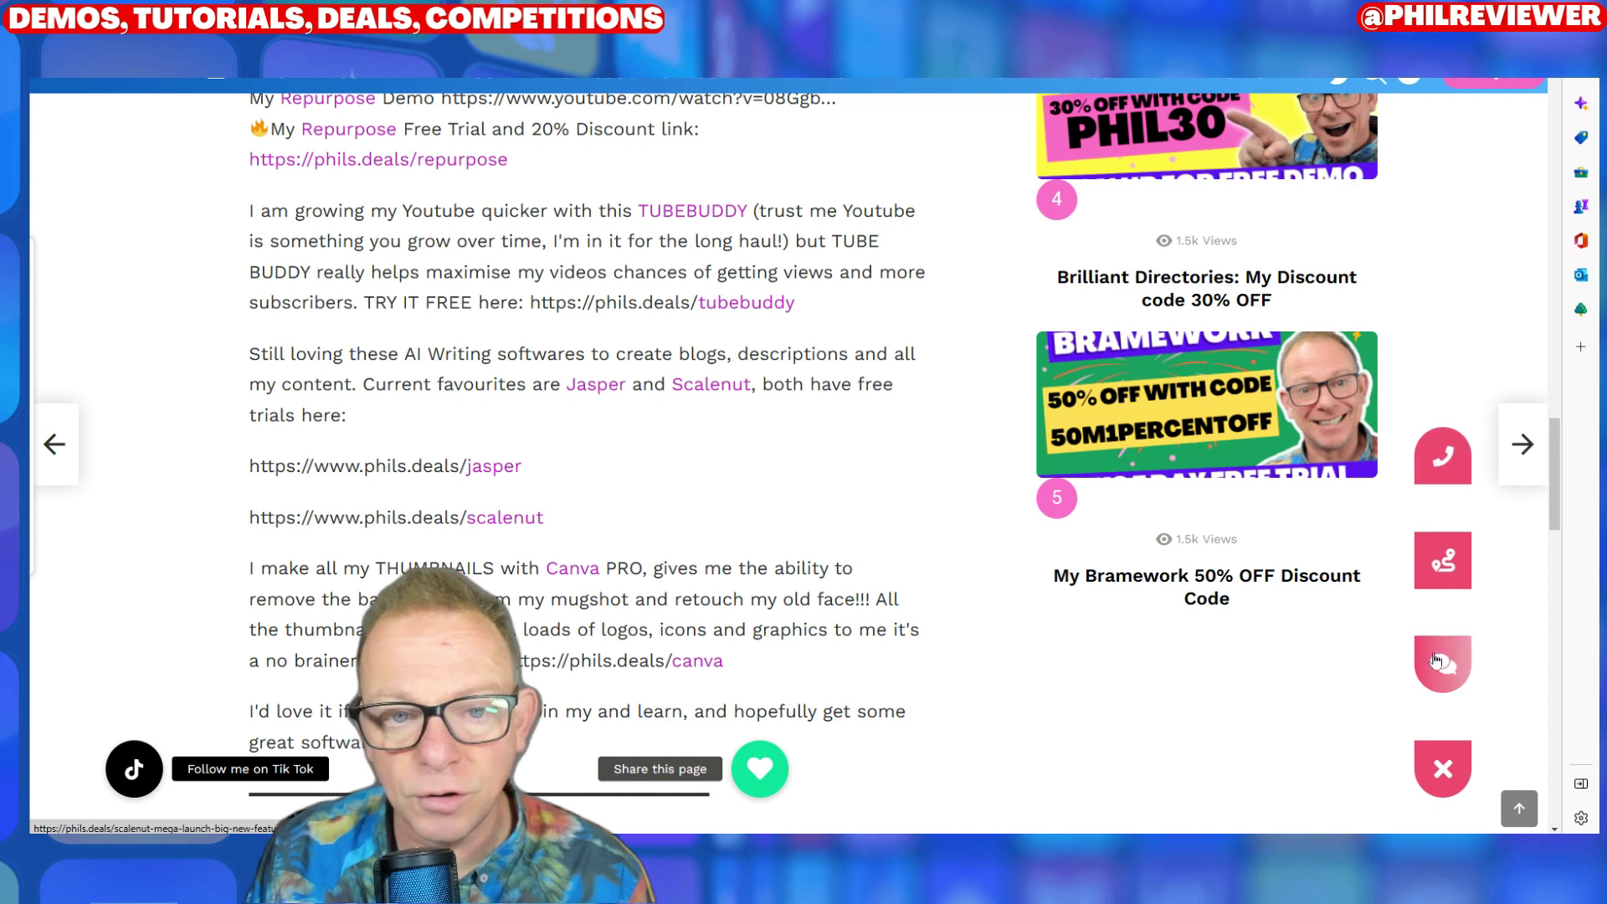
pyautogui.click(1442, 768)
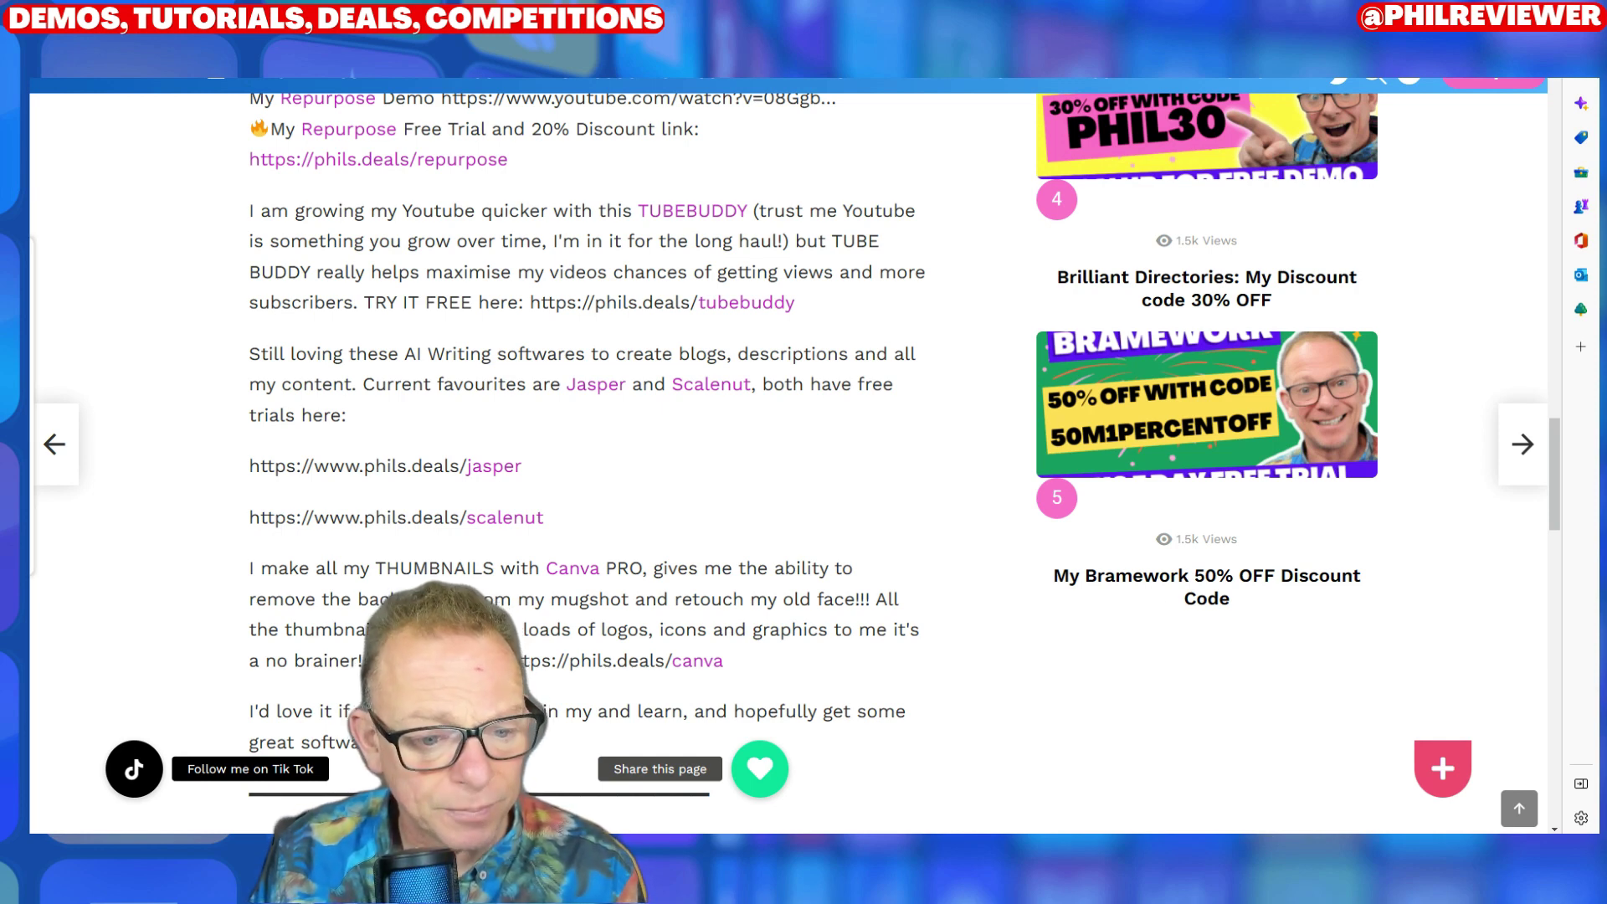
pyautogui.moveTo(309, 895)
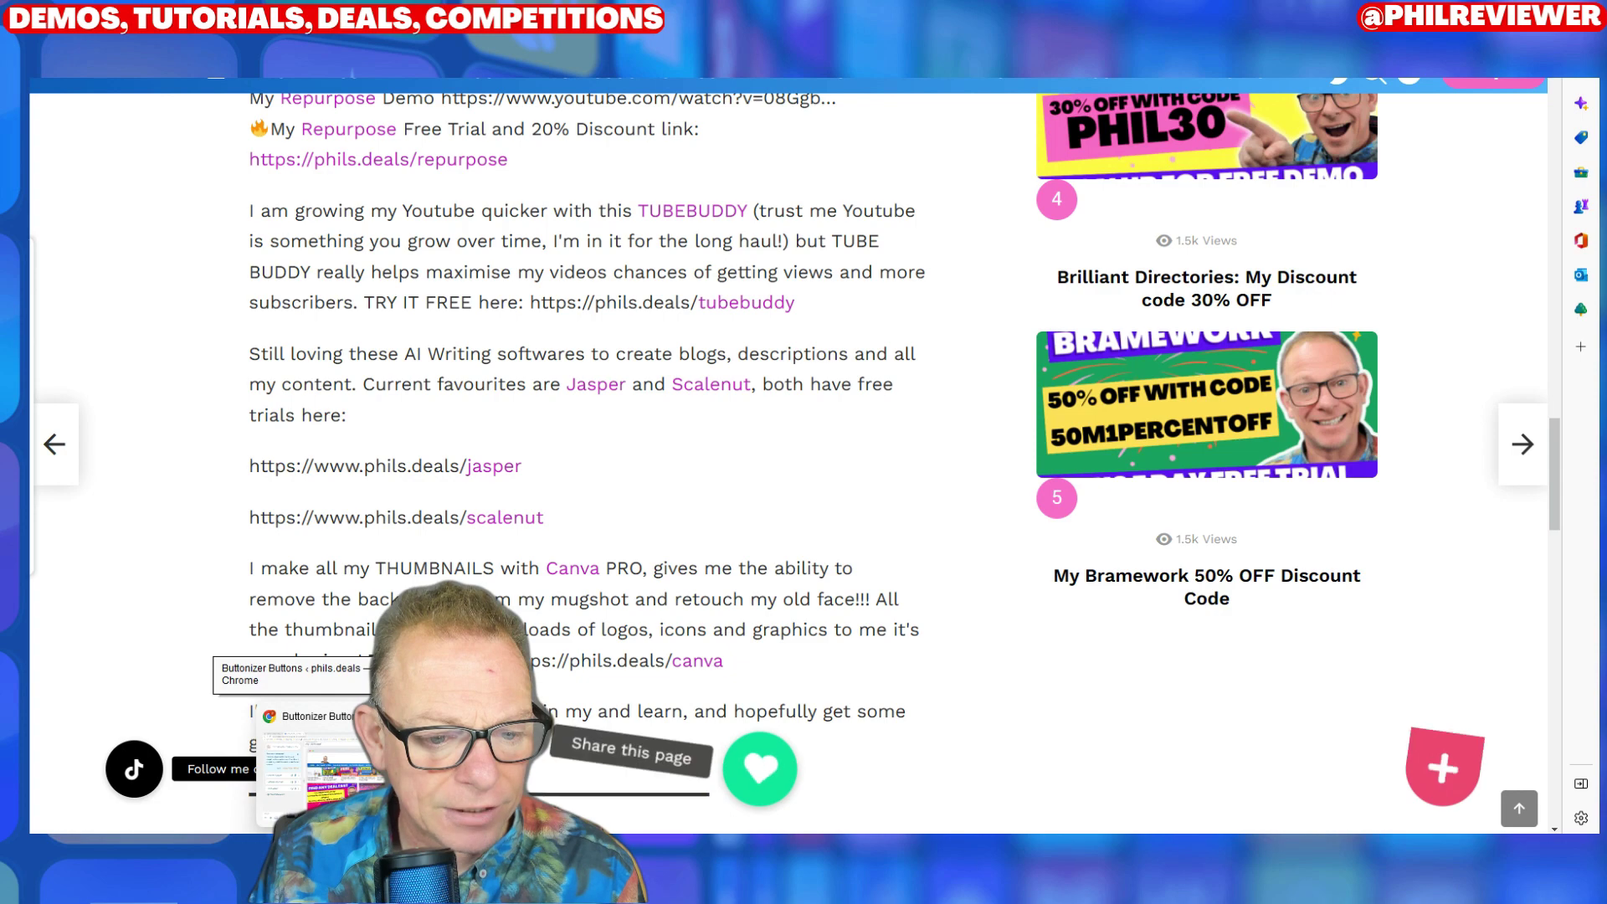
pyautogui.click(318, 766)
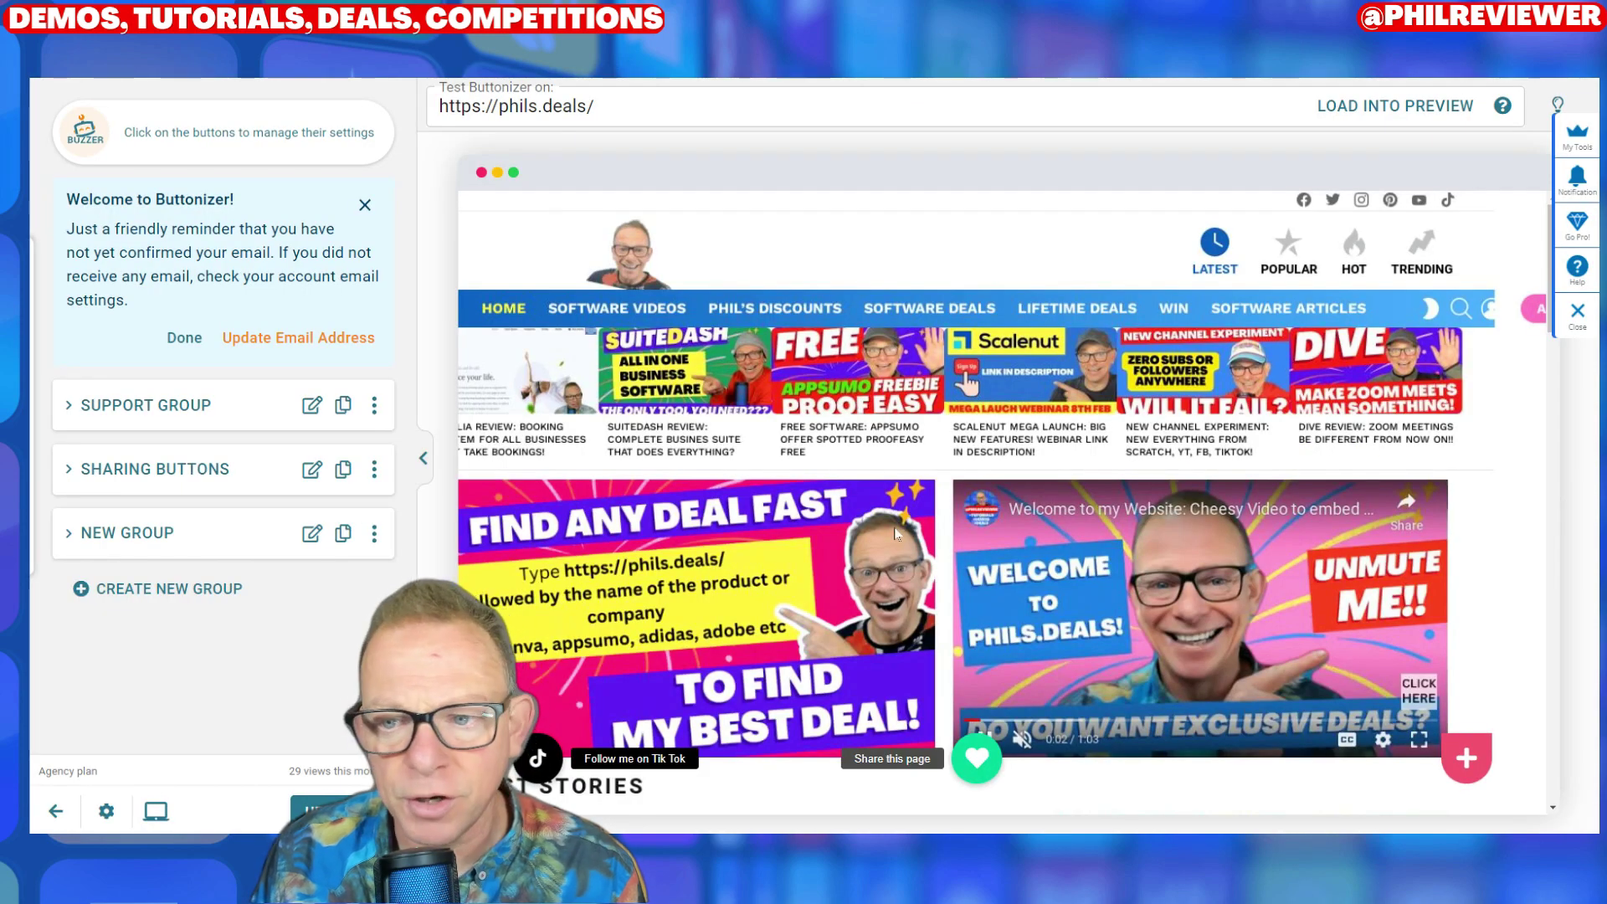
# Dismiss the email reminder and hide Support Group's Call, Route and New Appointment buttons on desktop
pyautogui.scroll(-3, 895, 533)
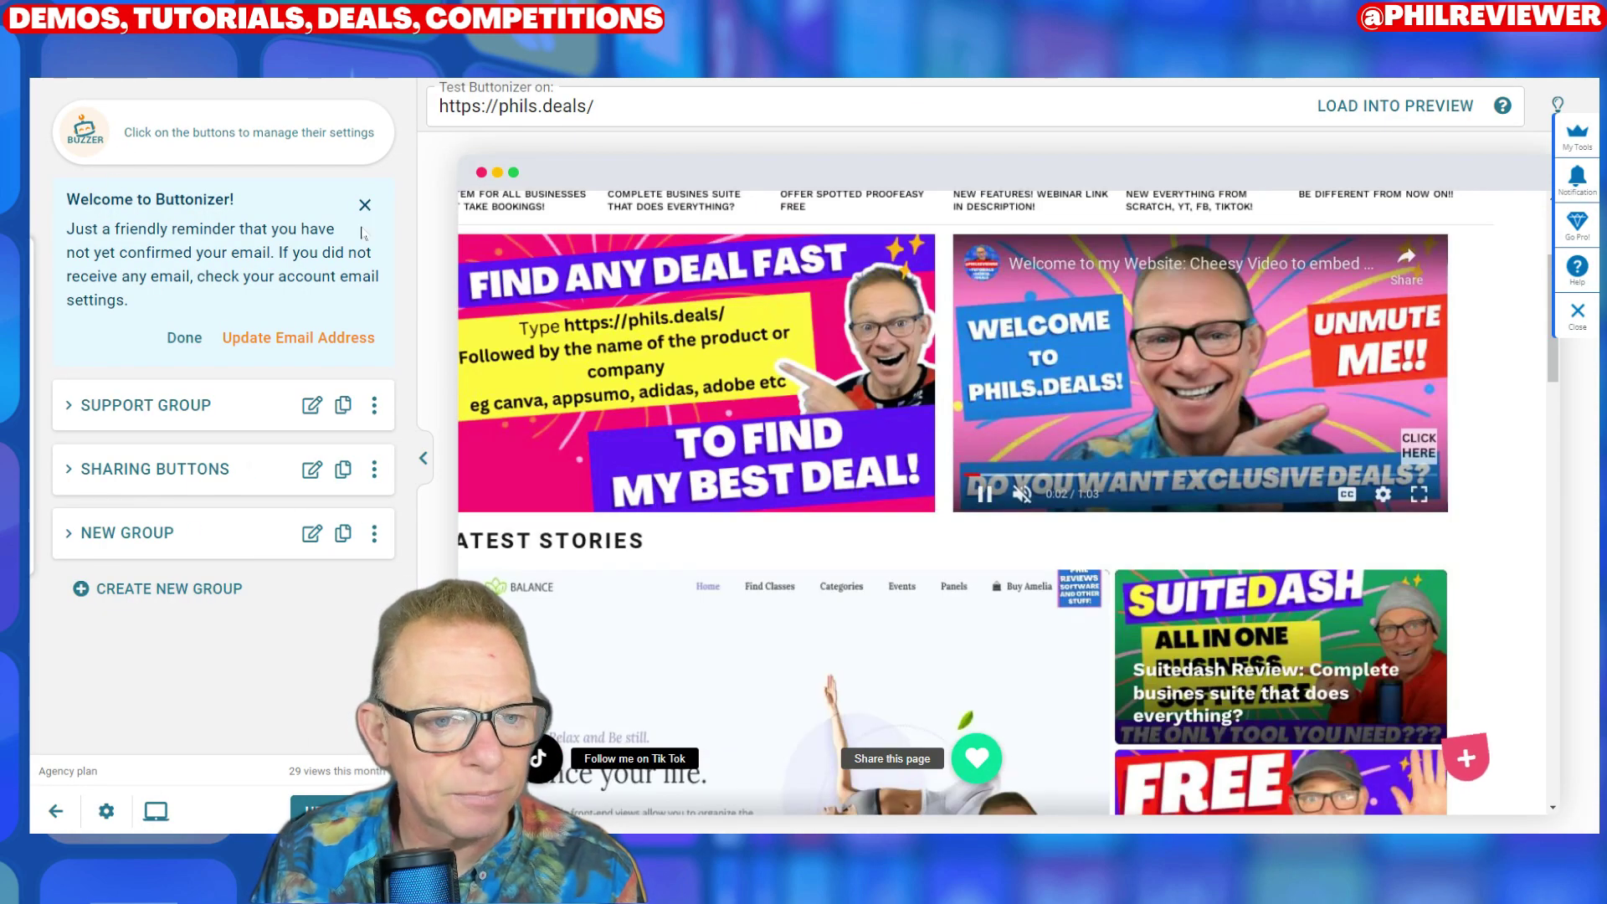
pyautogui.click(365, 205)
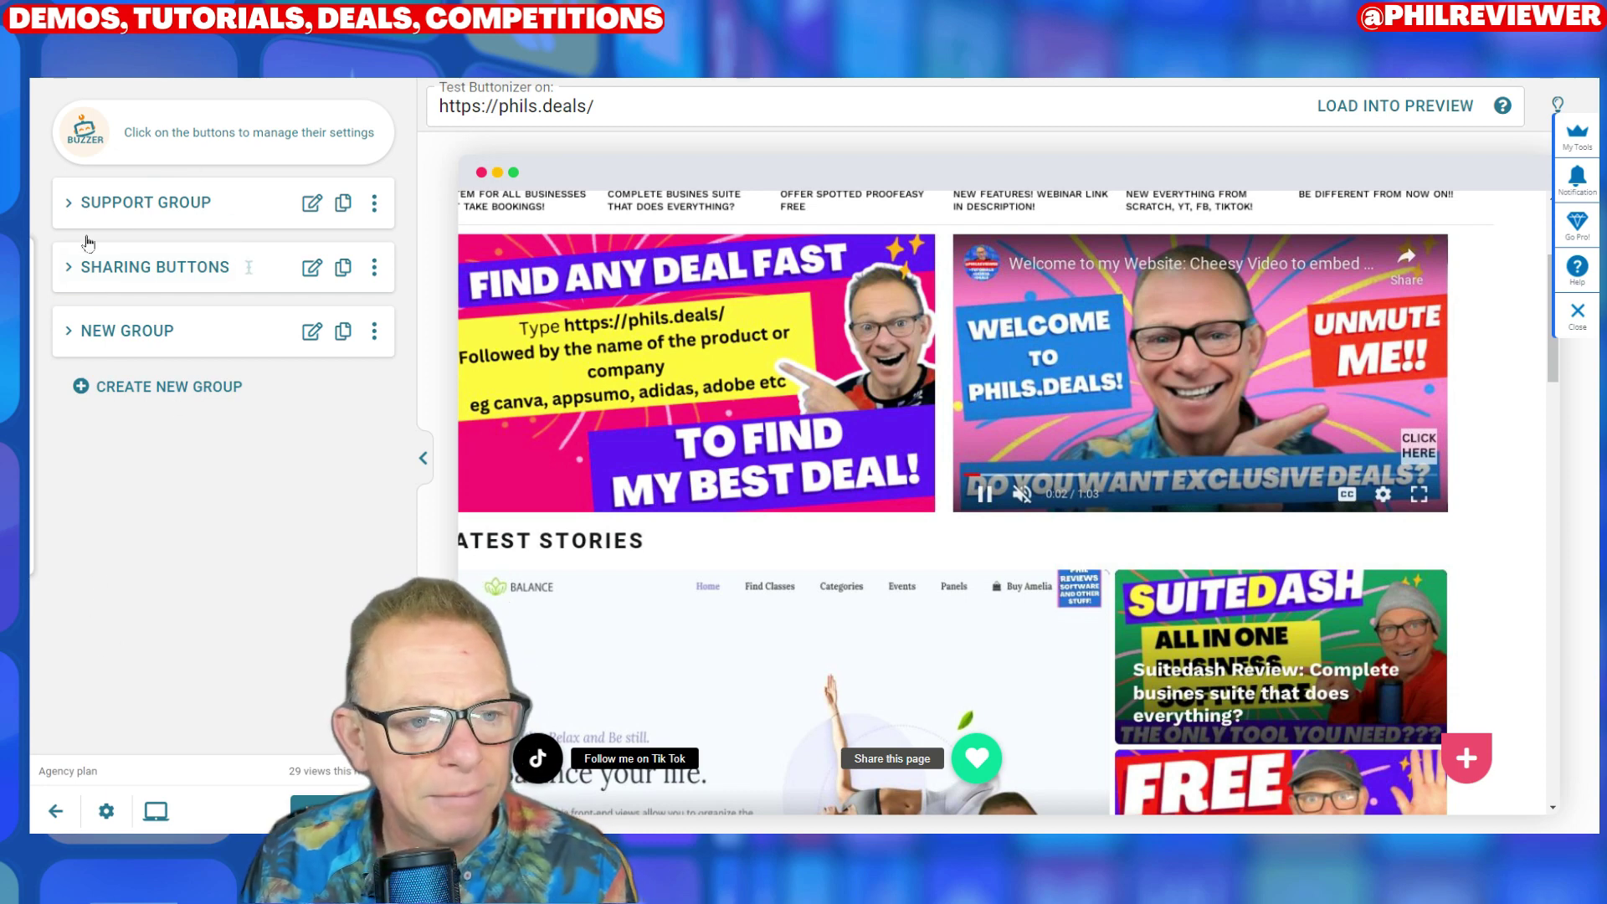
pyautogui.click(88, 203)
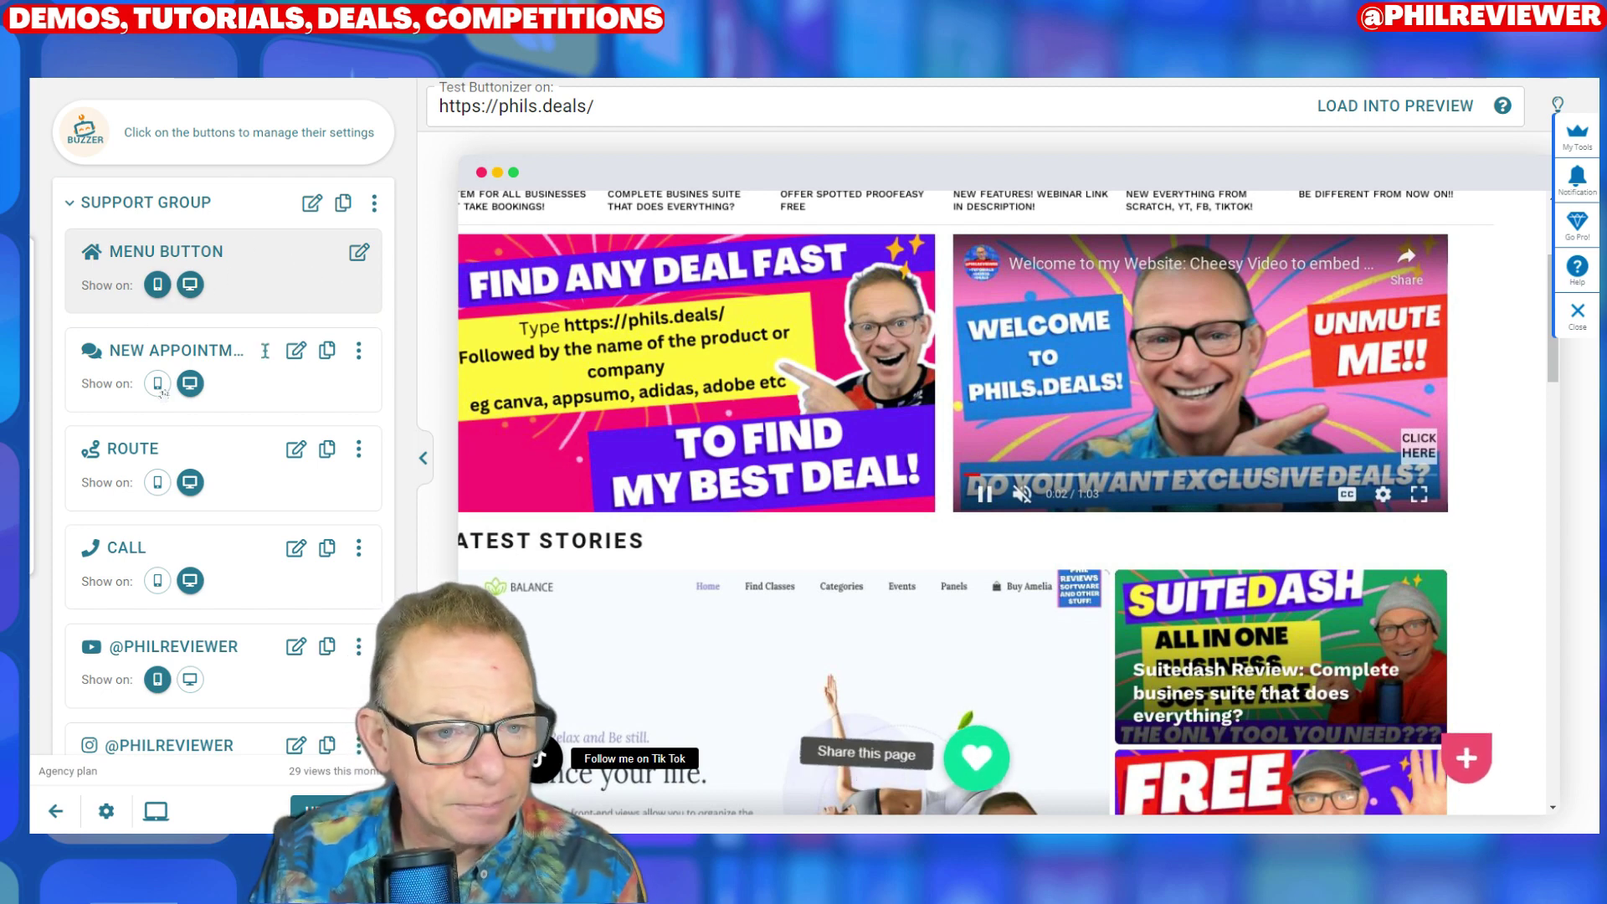
pyautogui.click(190, 581)
pyautogui.click(190, 482)
pyautogui.click(190, 383)
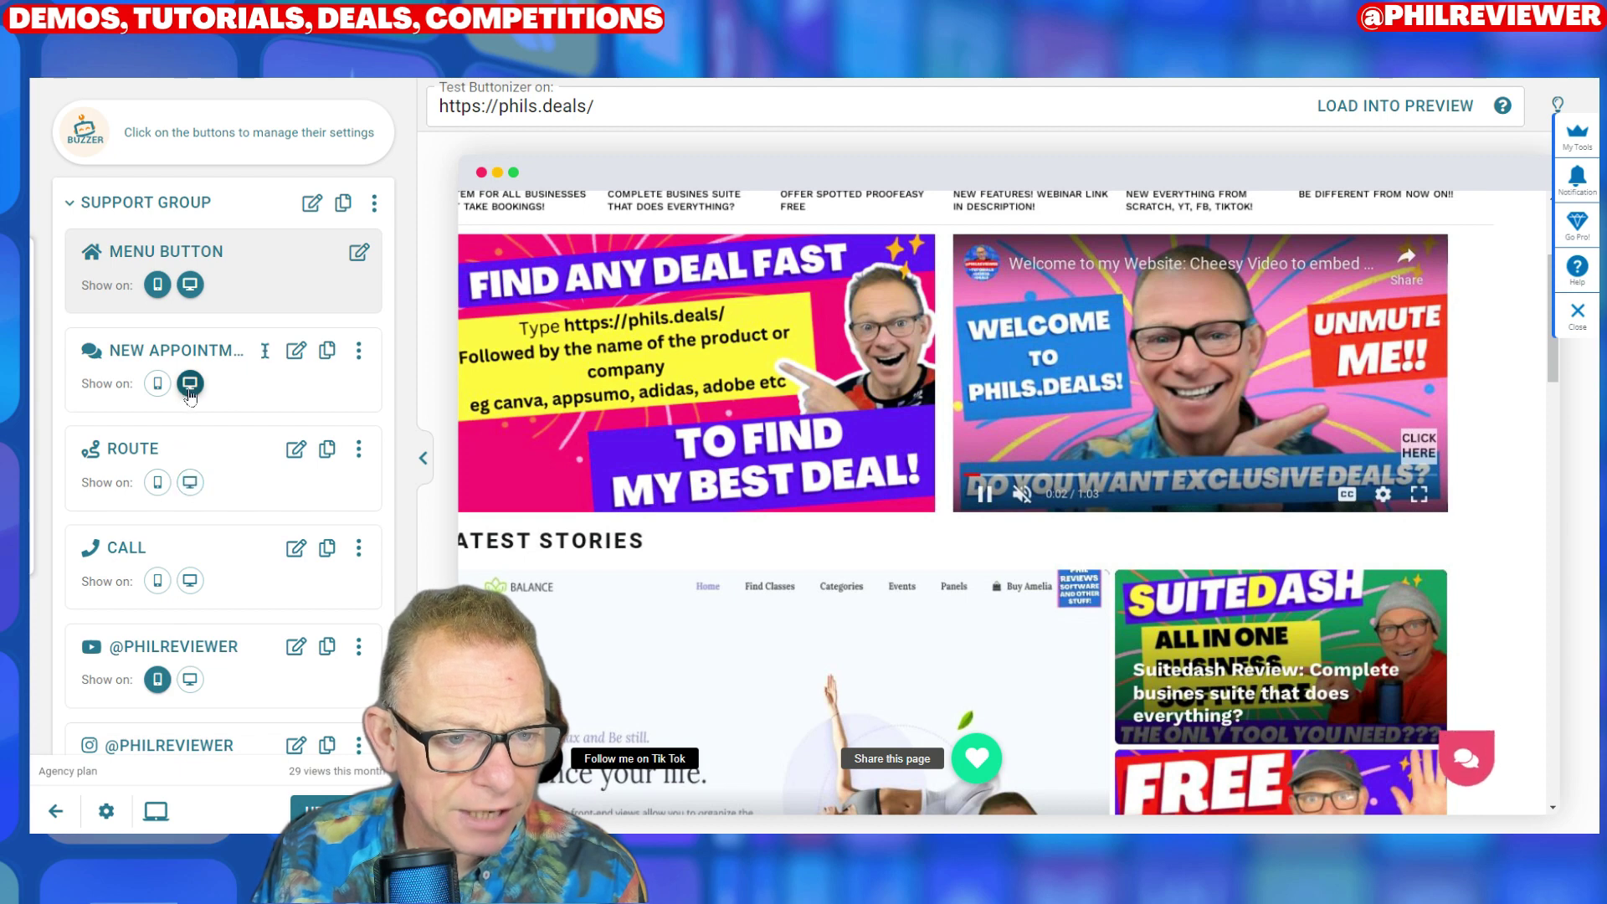
# Turn on desktop display for the YouTube, Instagram and Facebook follow buttons
pyautogui.scroll(-2, 241, 502)
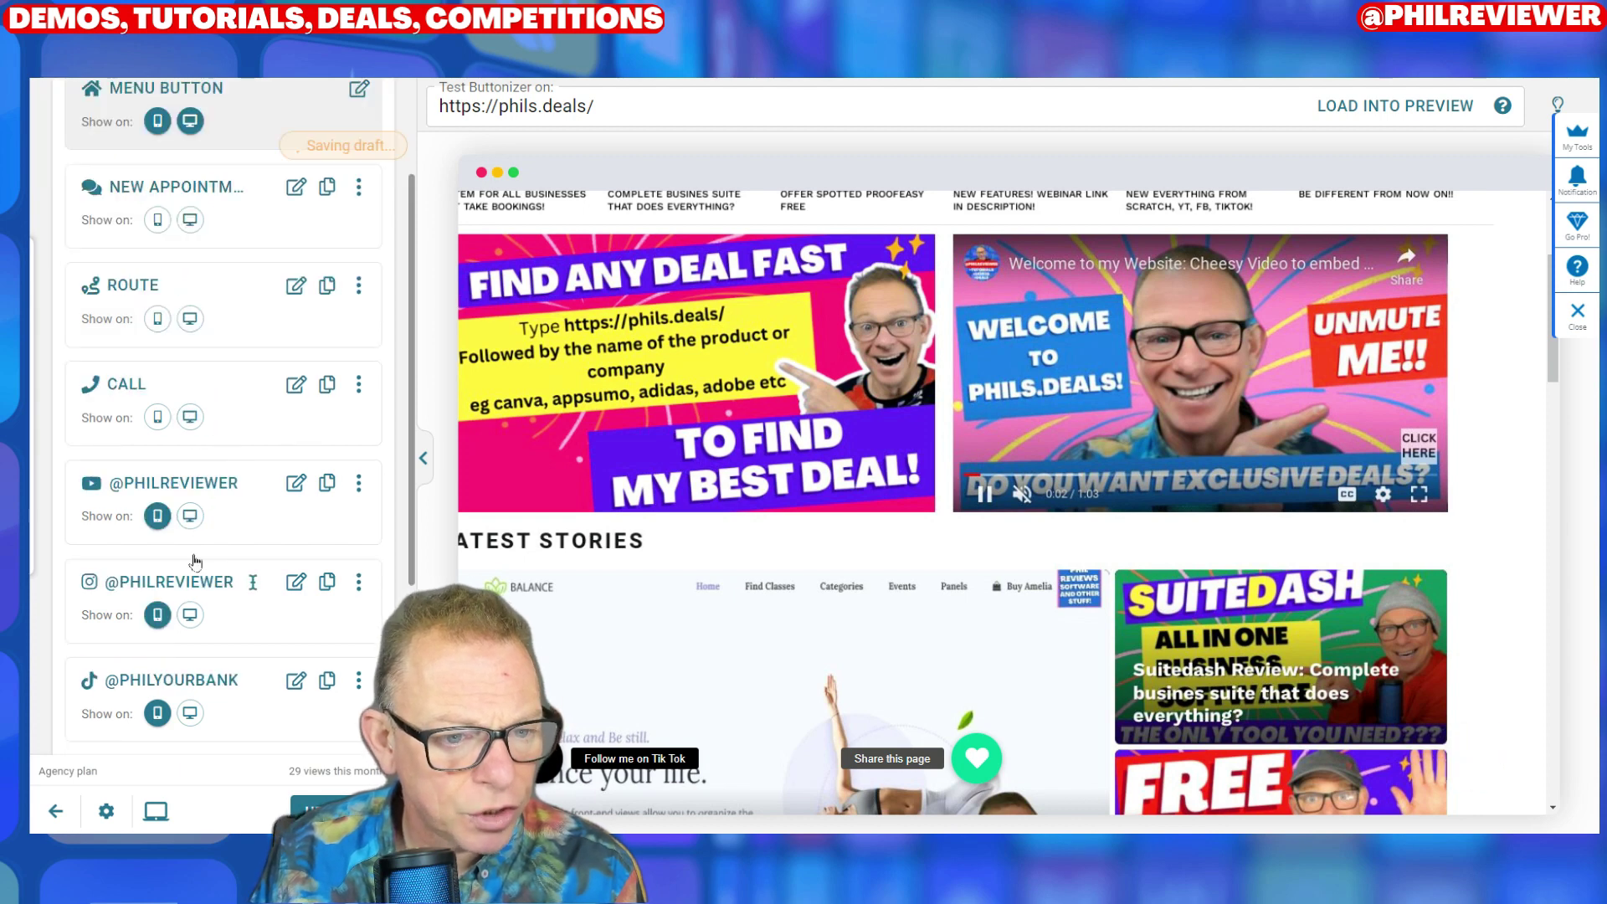
pyautogui.click(199, 520)
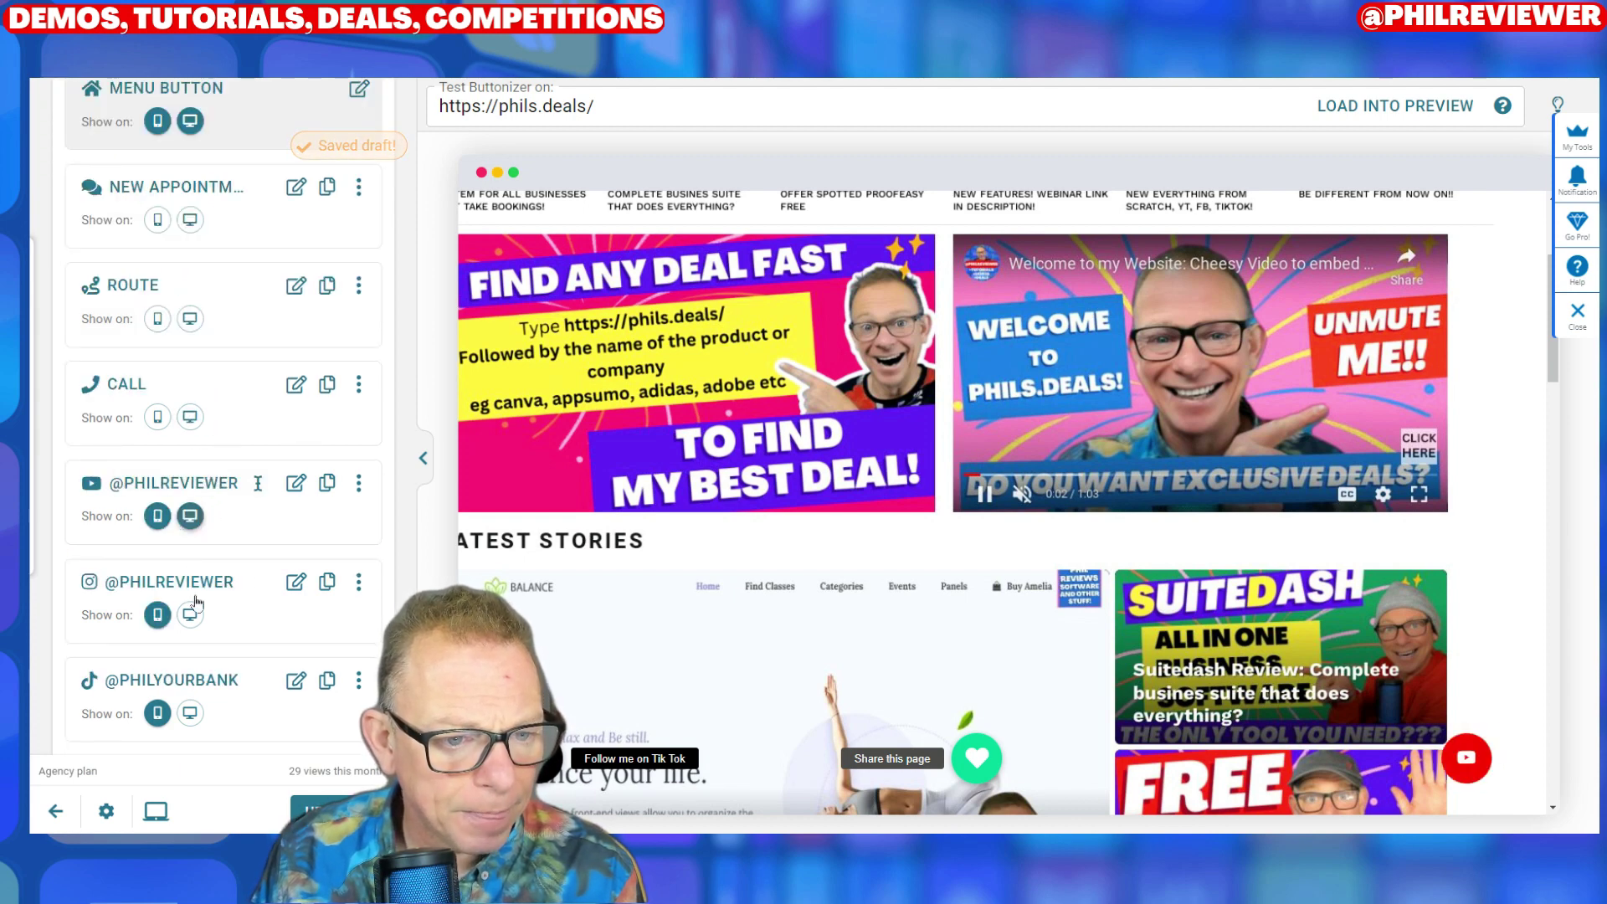
pyautogui.click(191, 615)
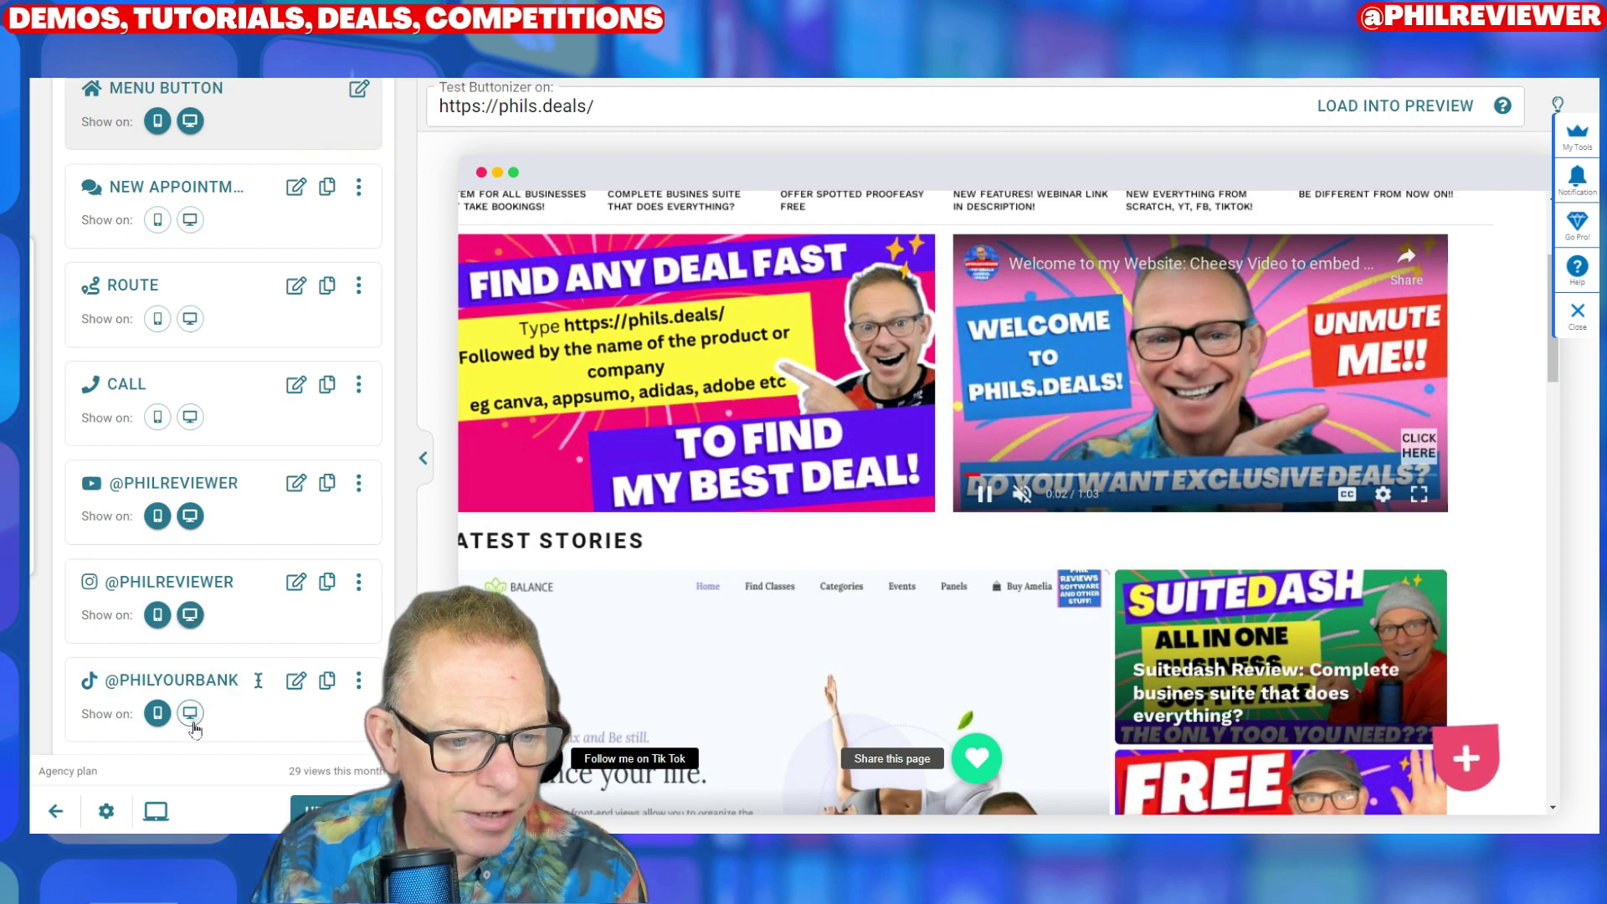
pyautogui.scroll(-3, 229, 714)
pyautogui.click(190, 567)
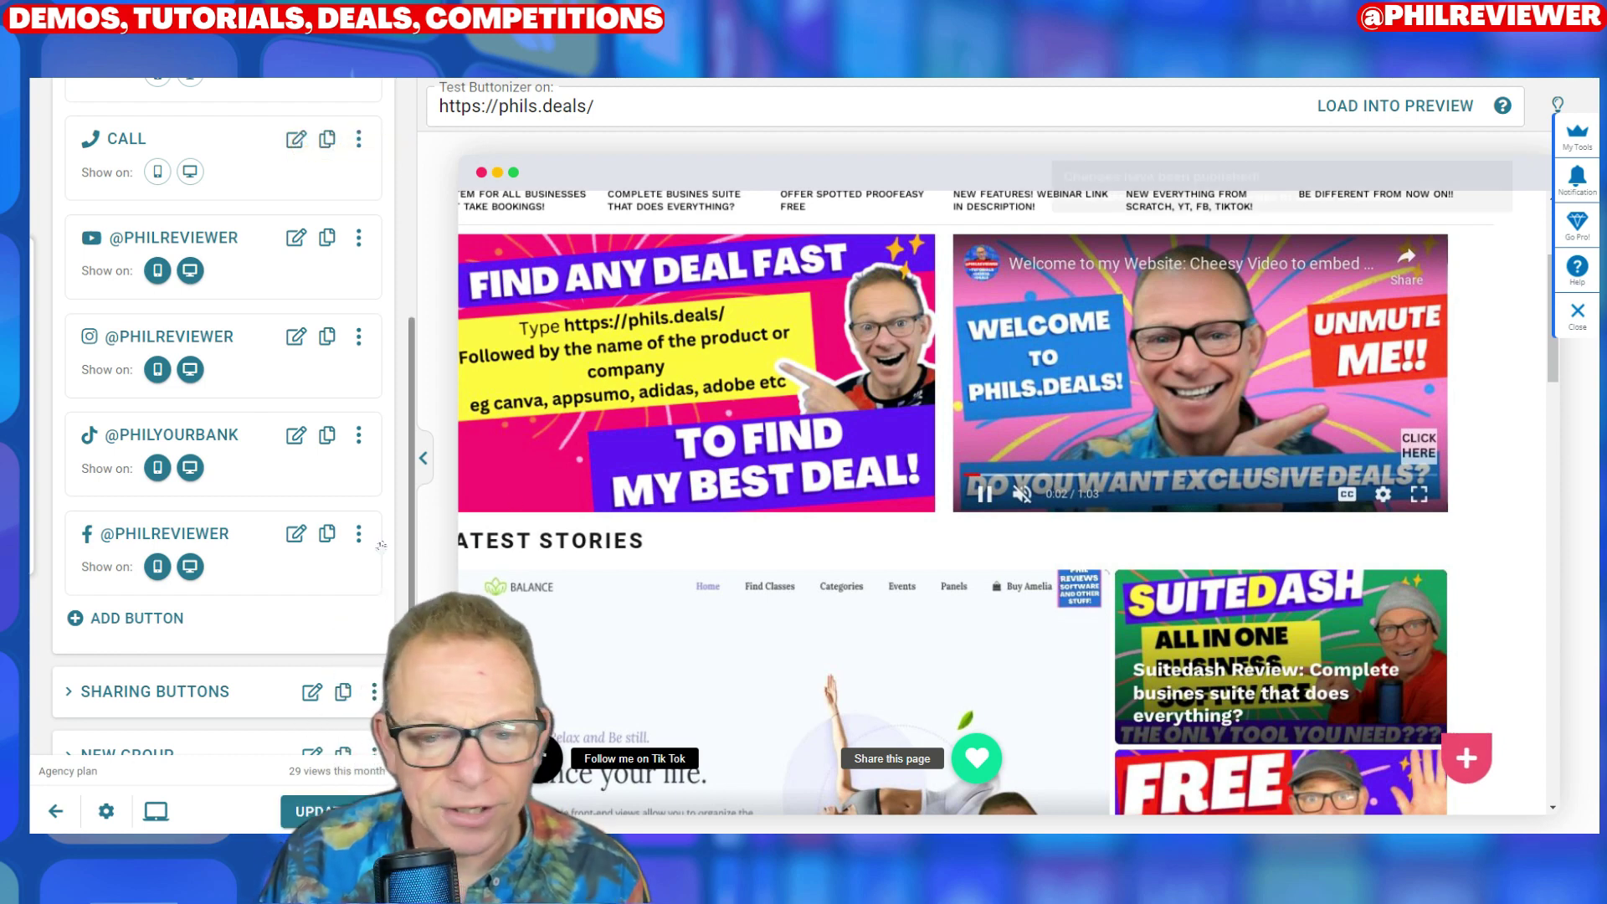
pyautogui.scroll(-3, 554, 391)
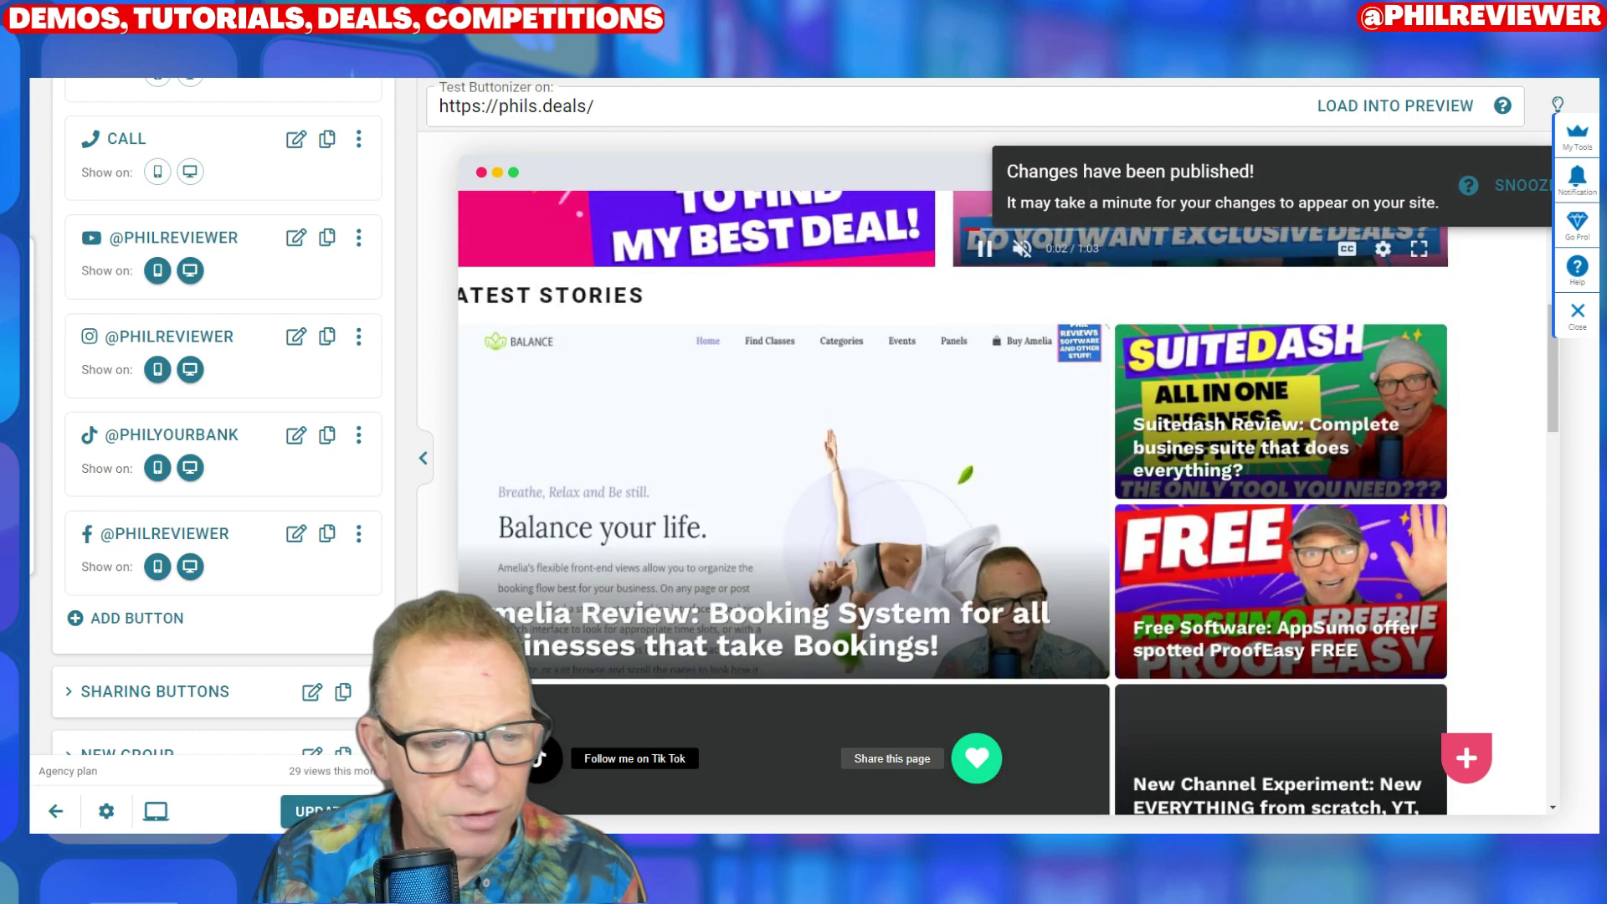
pyautogui.scroll(3, 283, 718)
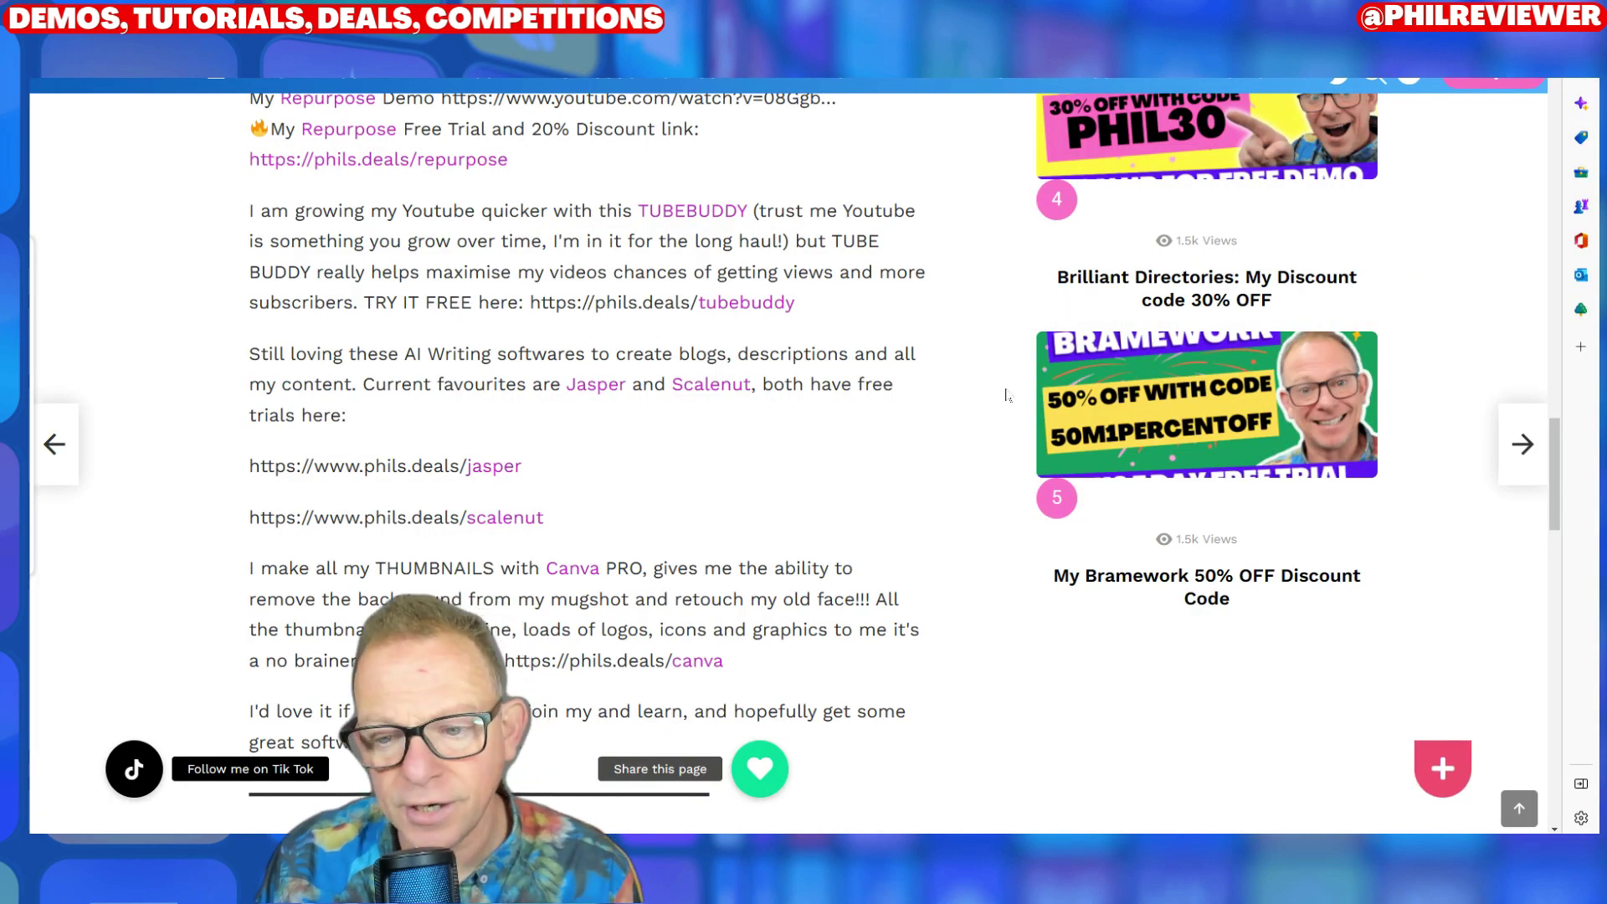
# Expand the live post's floating button and open the YouTube channel from its follow button
pyautogui.click(1450, 781)
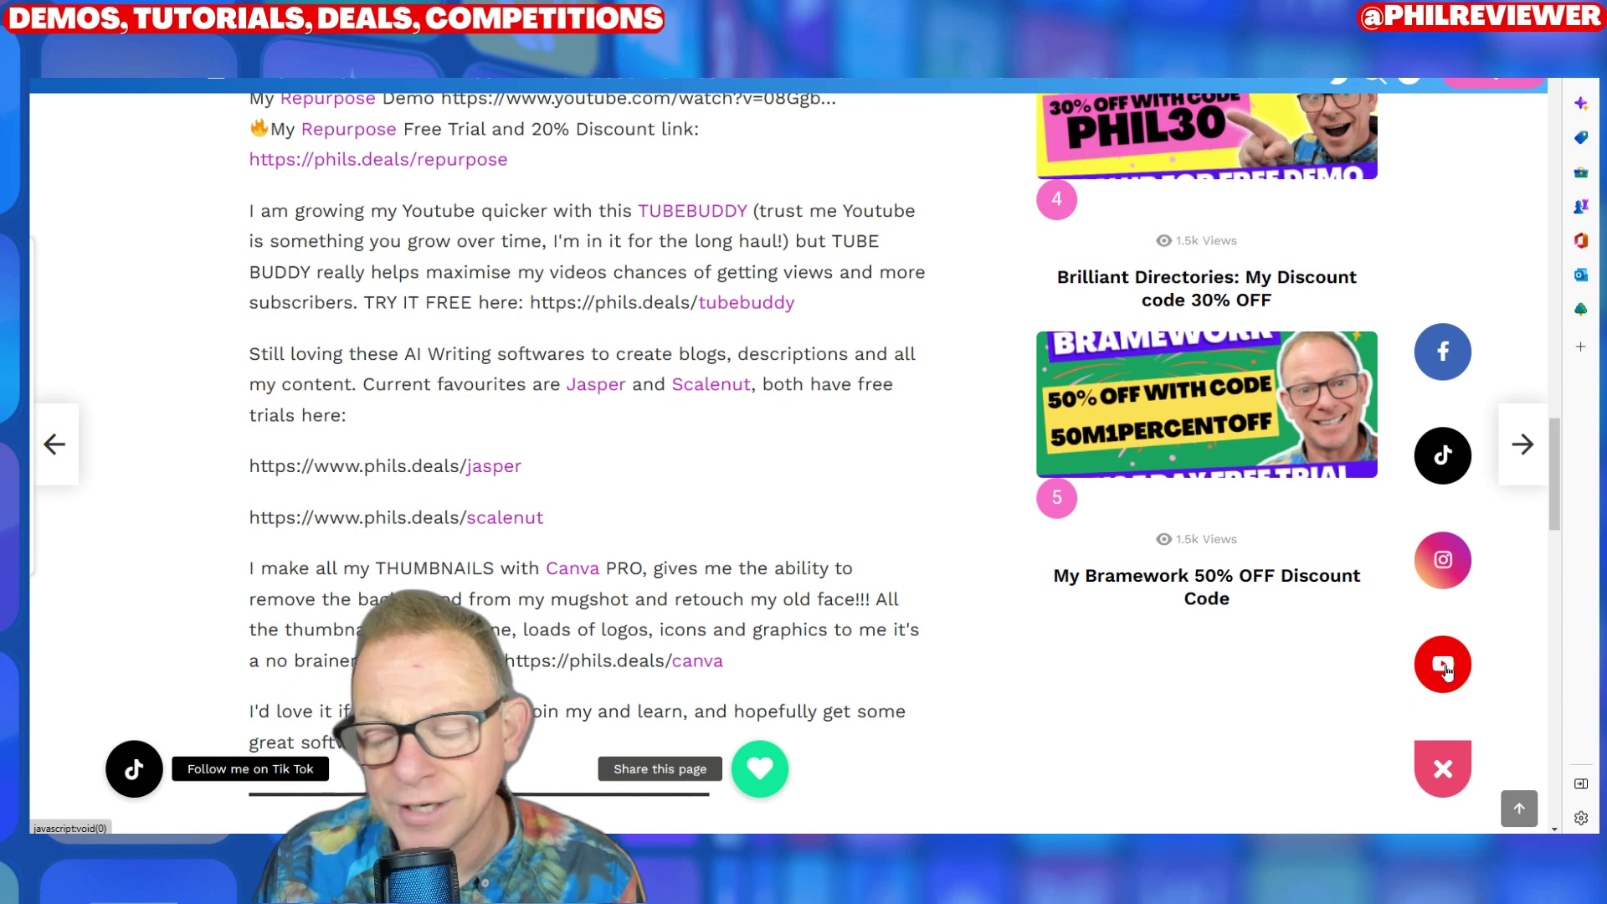
pyautogui.click(1446, 667)
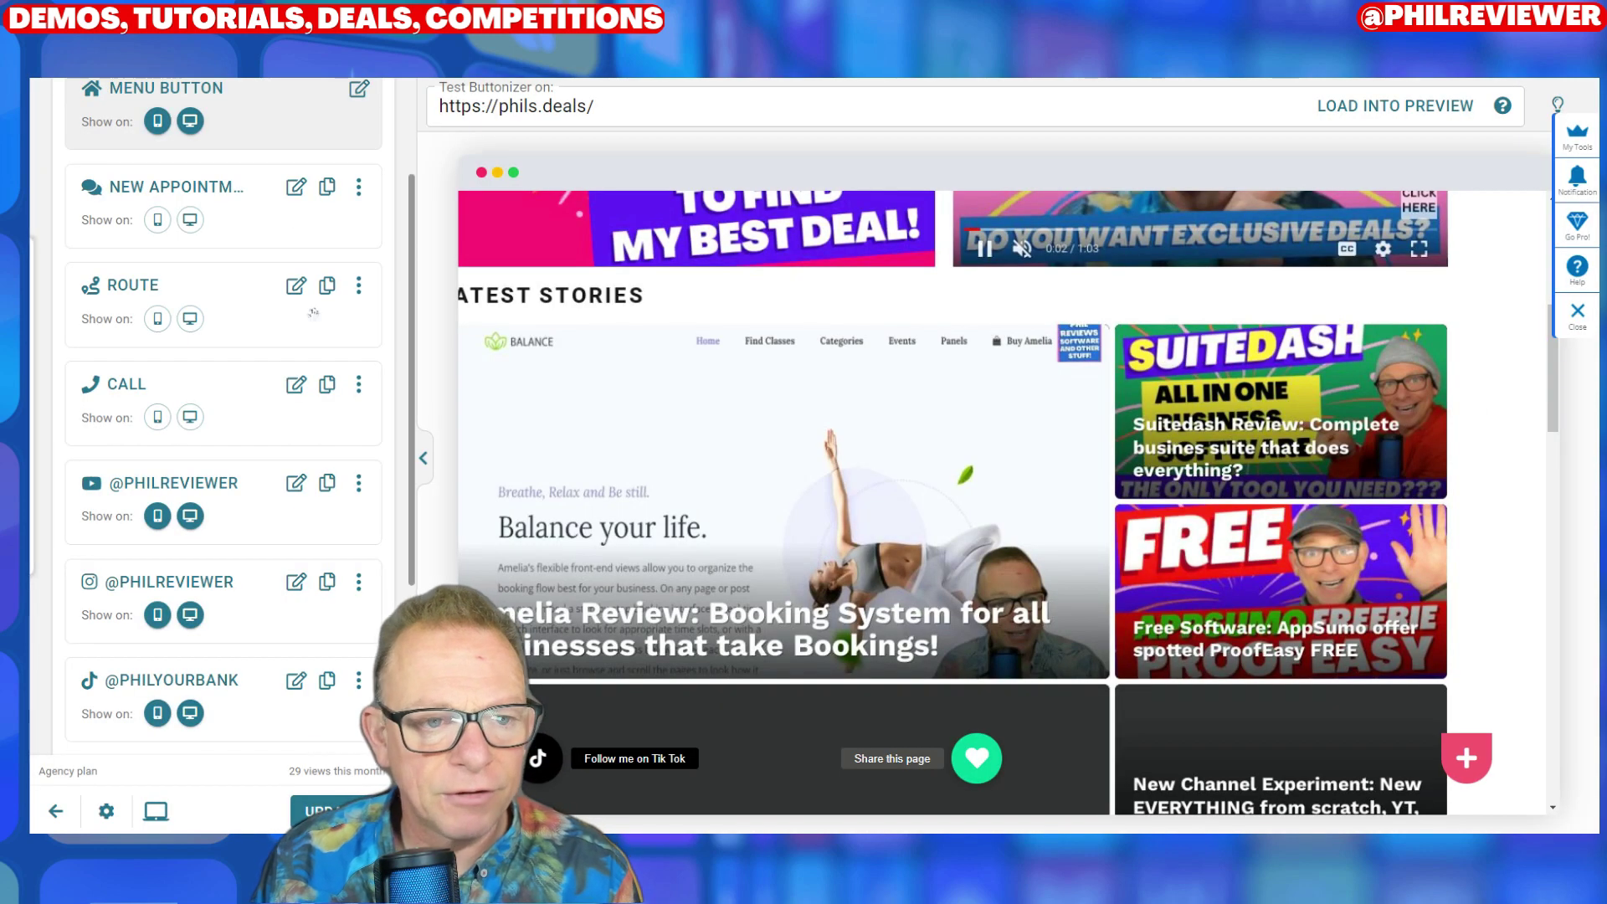
pyautogui.scroll(-4, 321, 586)
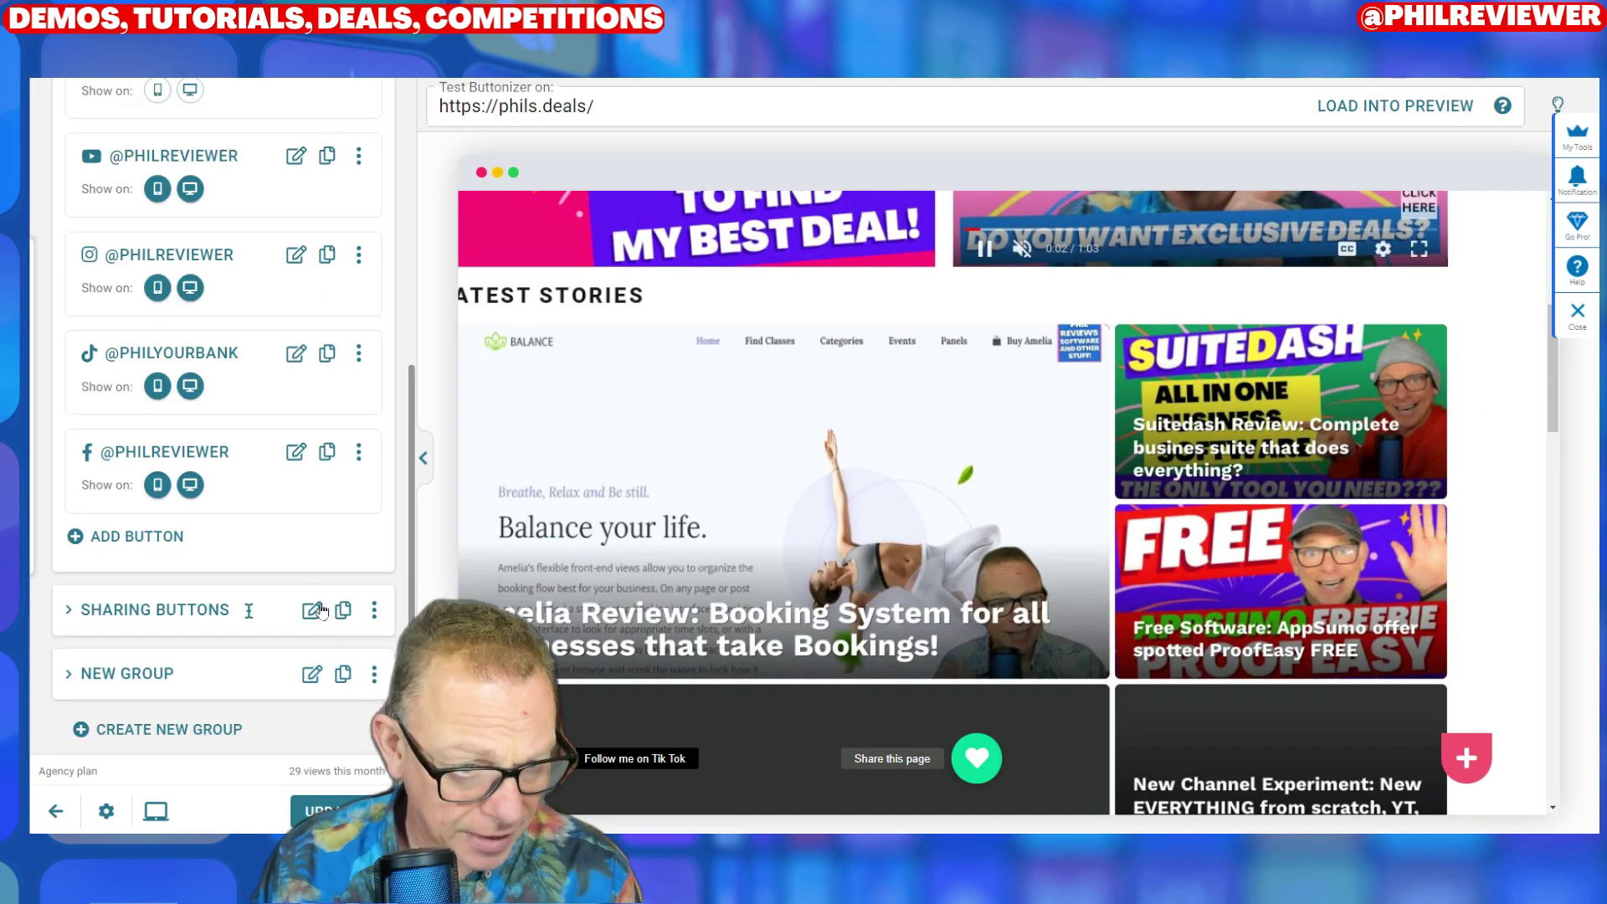
pyautogui.scroll(-1, 254, 713)
pyautogui.scroll(6, 224, 427)
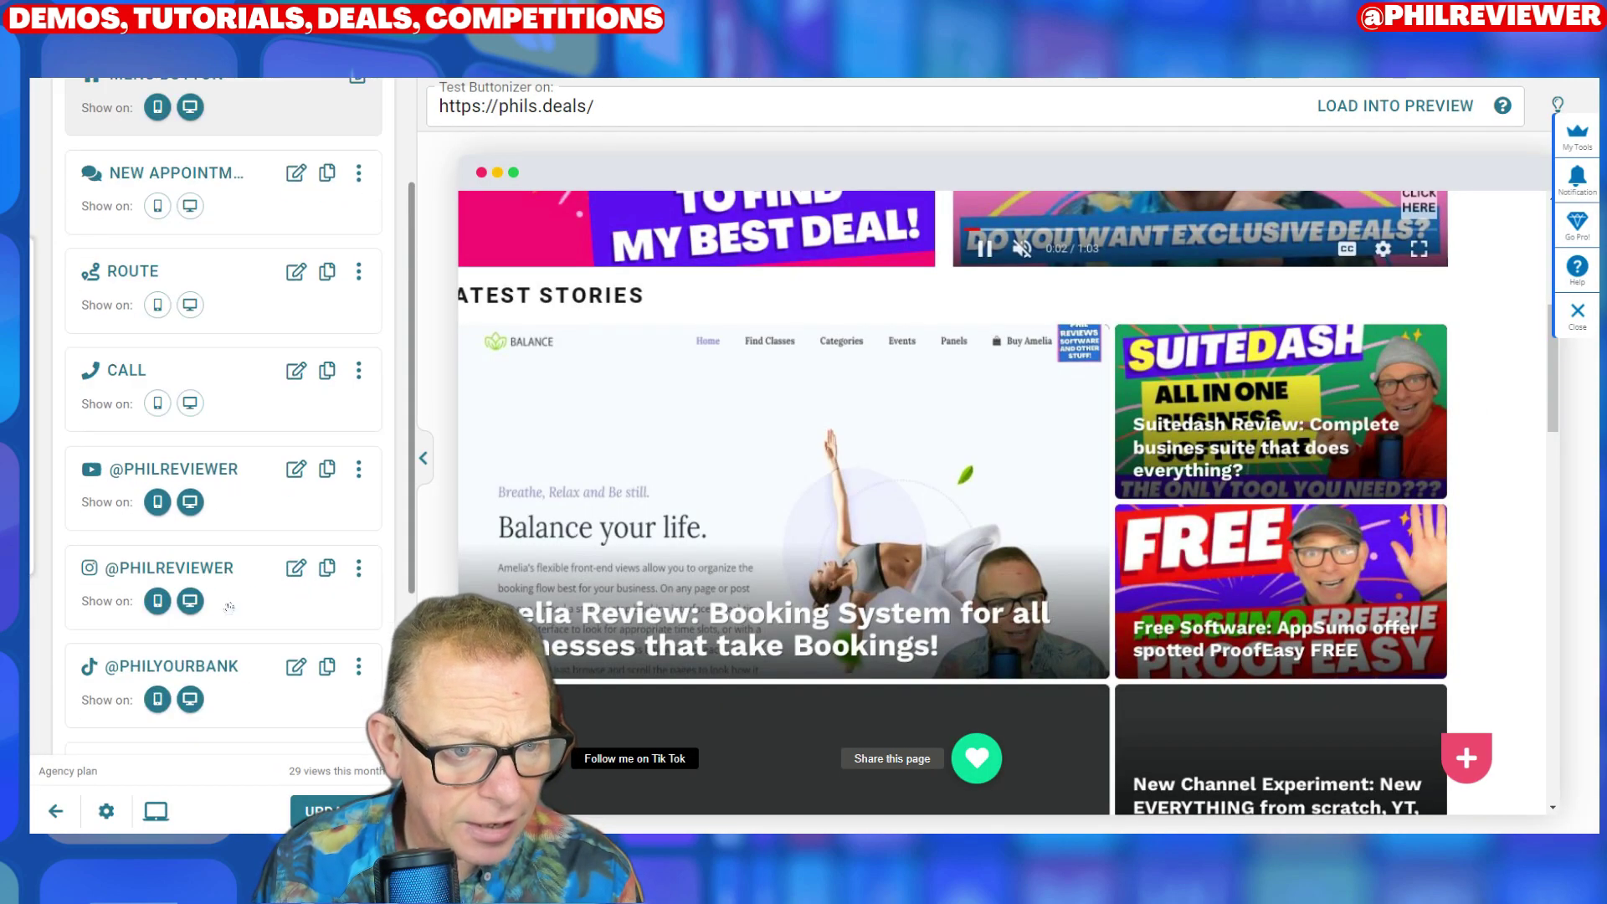
pyautogui.scroll(-6, 224, 403)
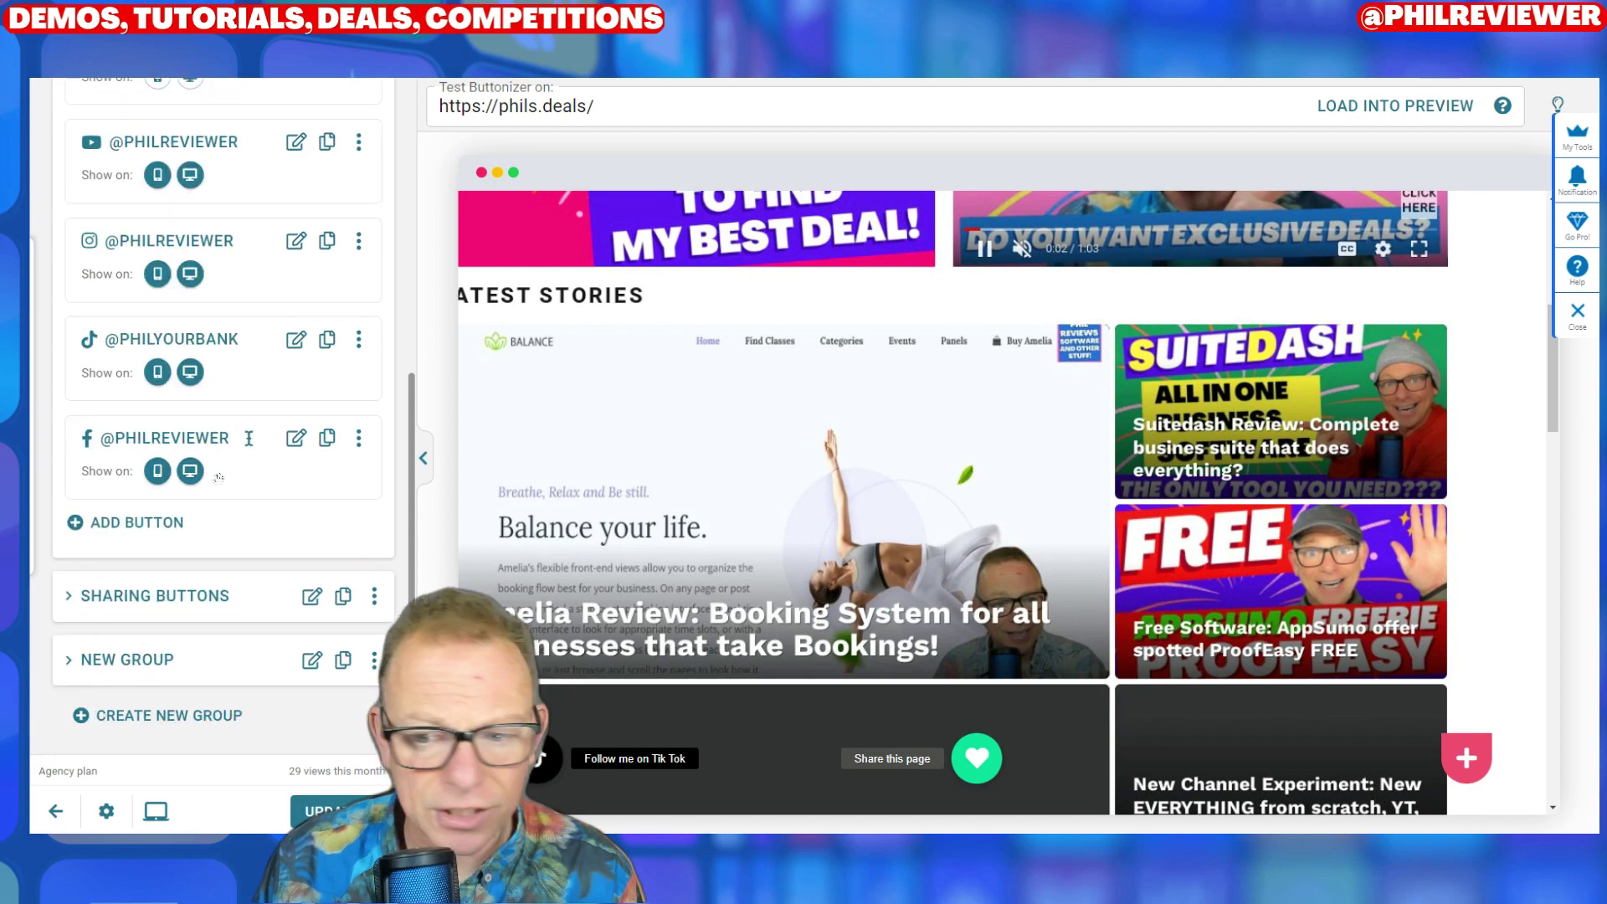
pyautogui.scroll(6, 201, 497)
pyautogui.scroll(-3, 205, 490)
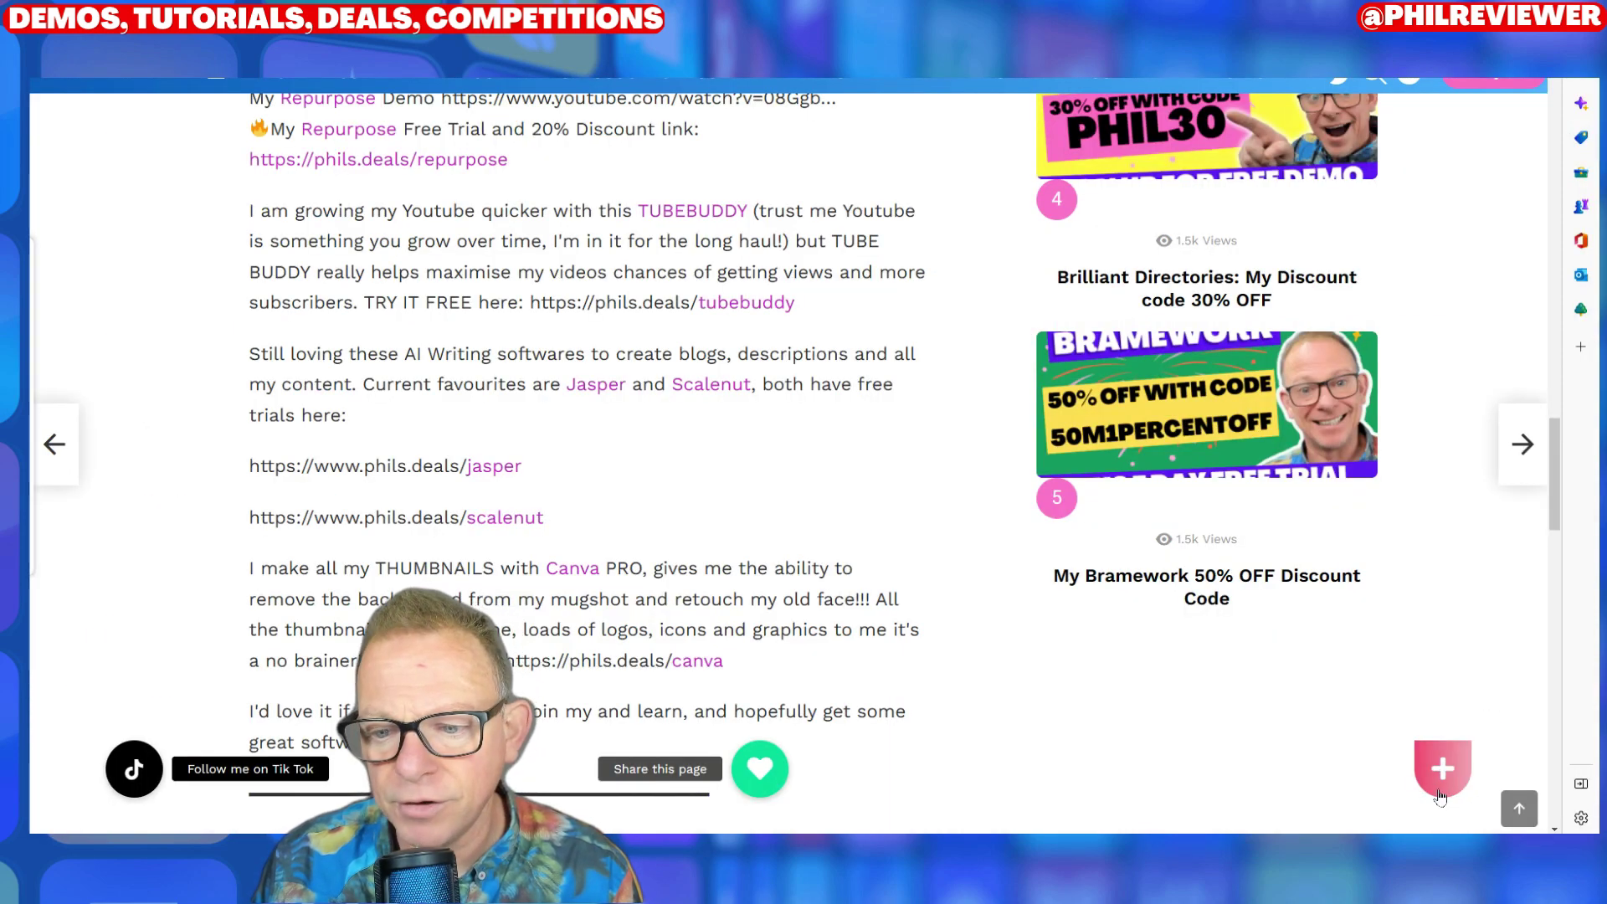
pyautogui.click(1438, 790)
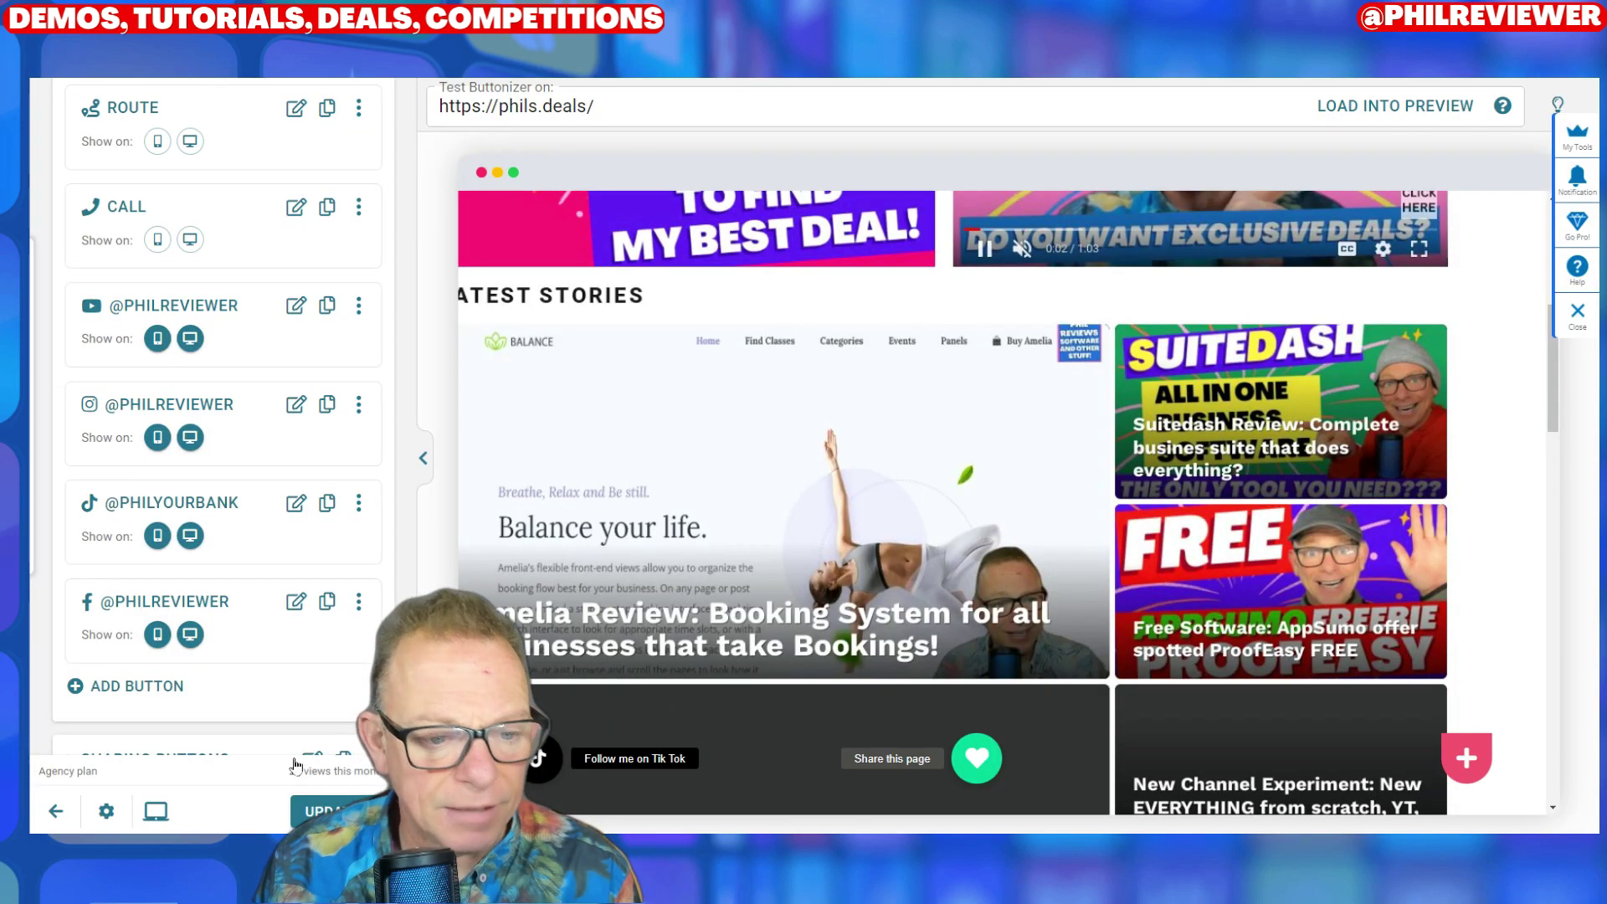
pyautogui.scroll(-2, 276, 720)
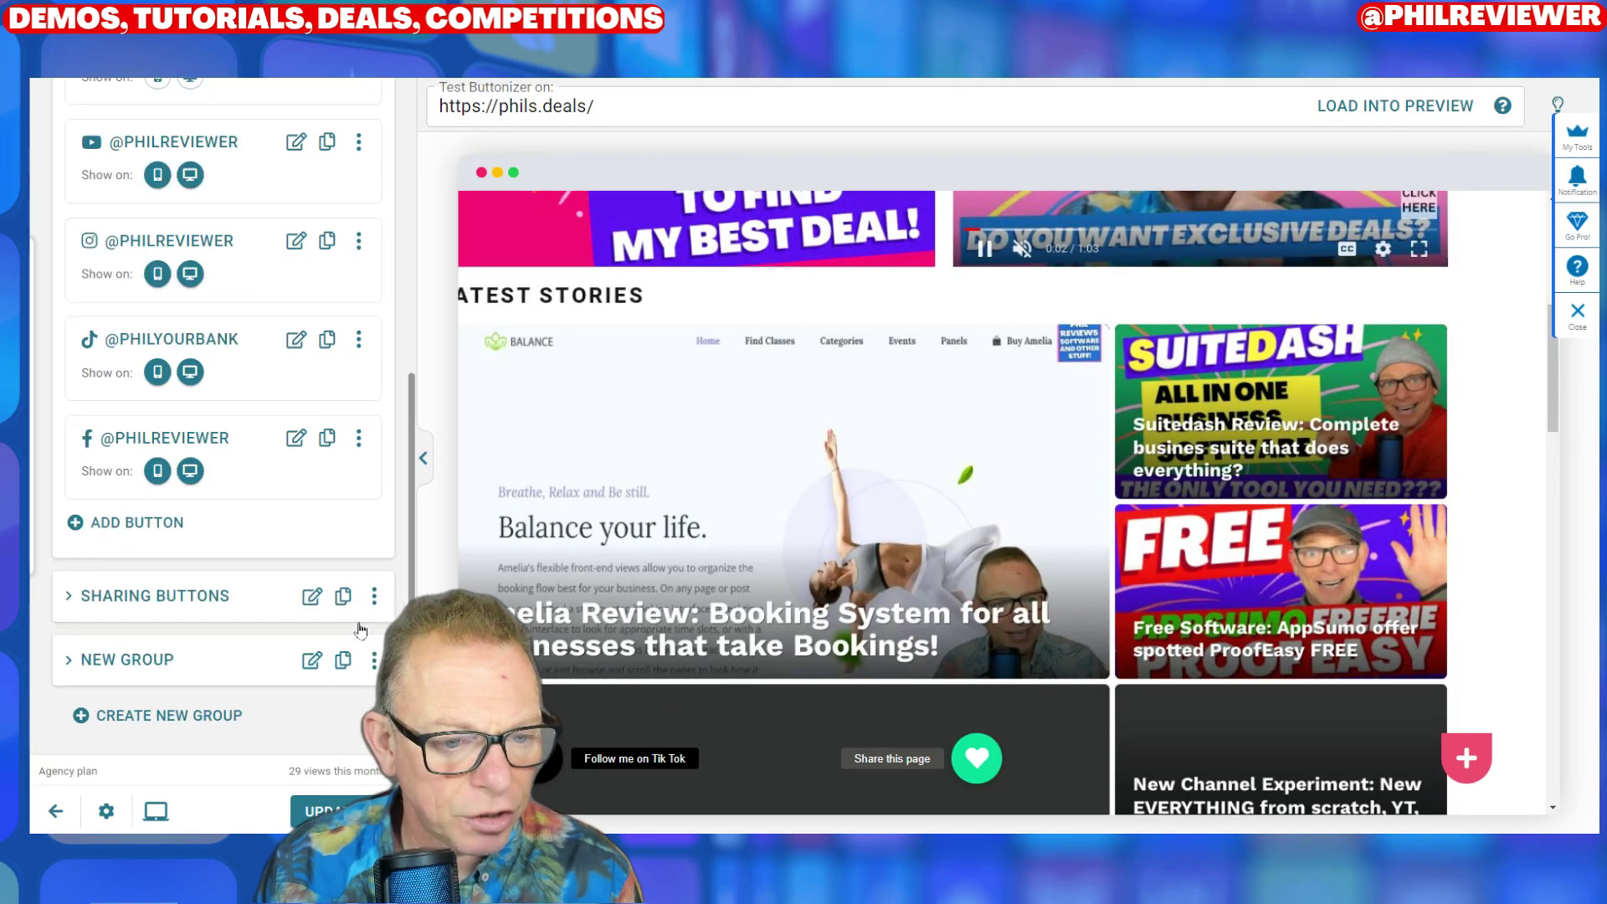
# Create a new button group from New Group, choosing Multiple buttons (2+) to reach the templates
pyautogui.click(100, 665)
pyautogui.scroll(-2, 251, 686)
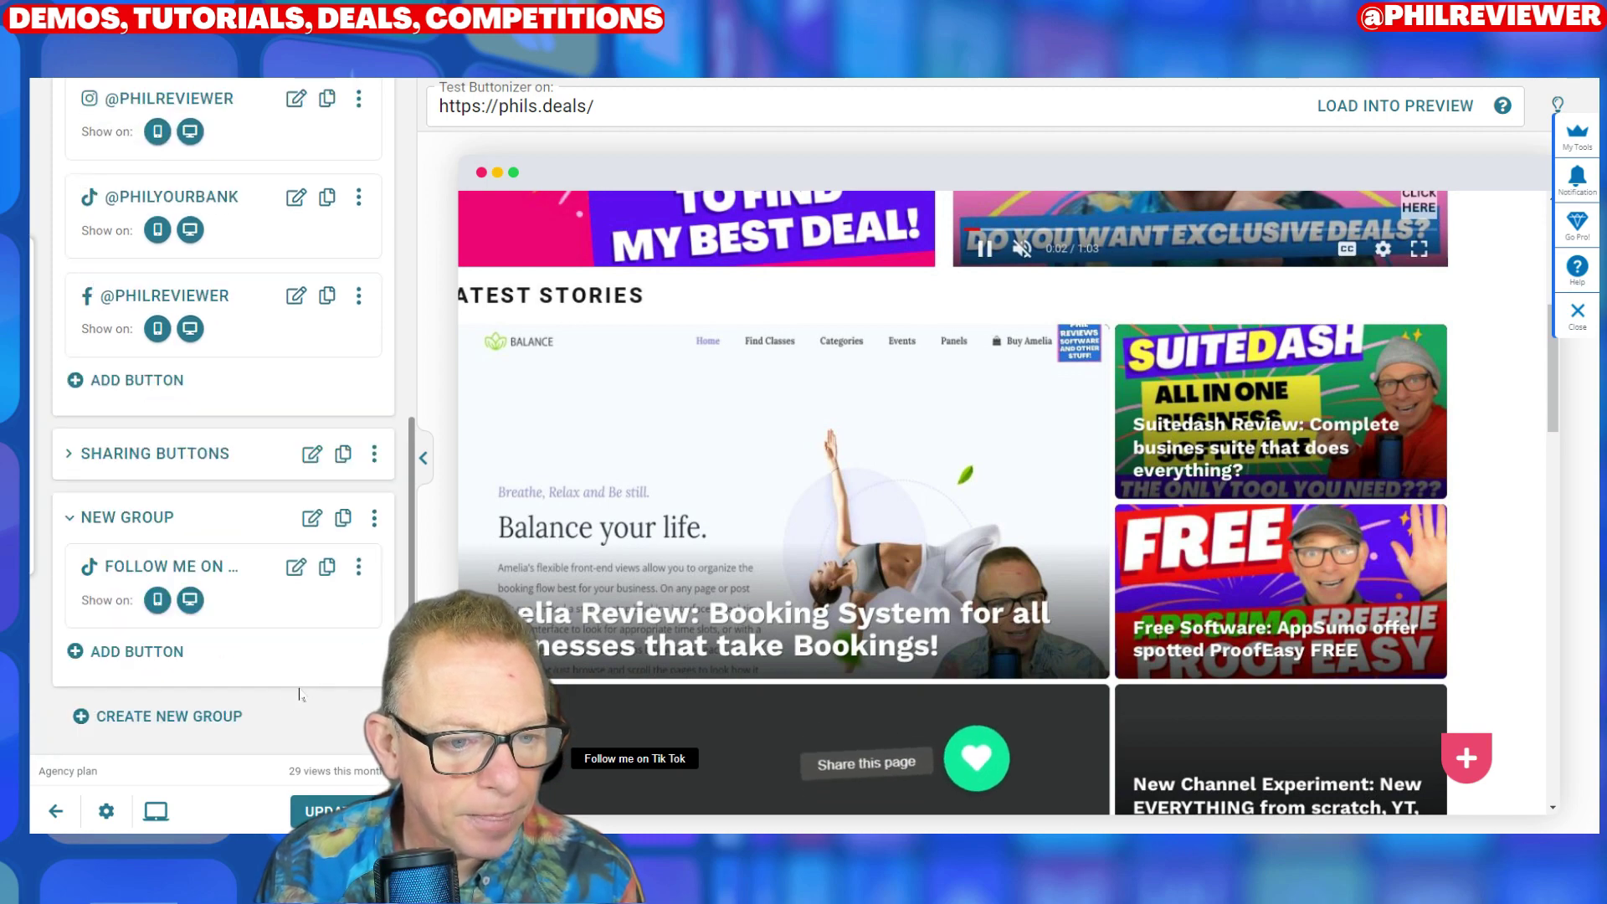
pyautogui.click(122, 716)
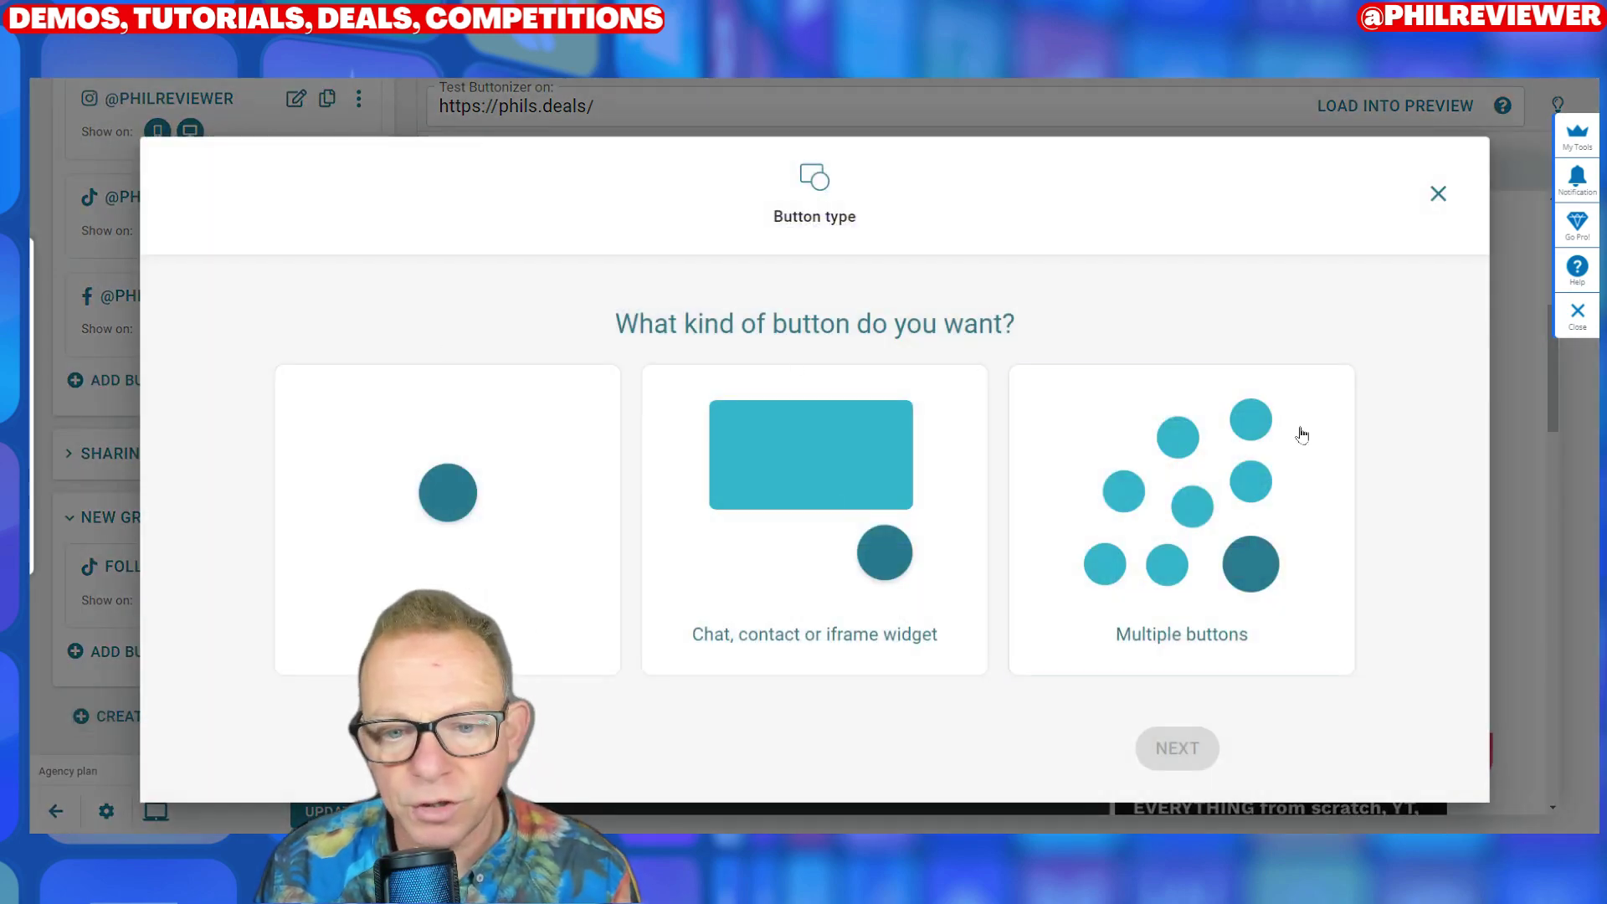
pyautogui.click(1178, 531)
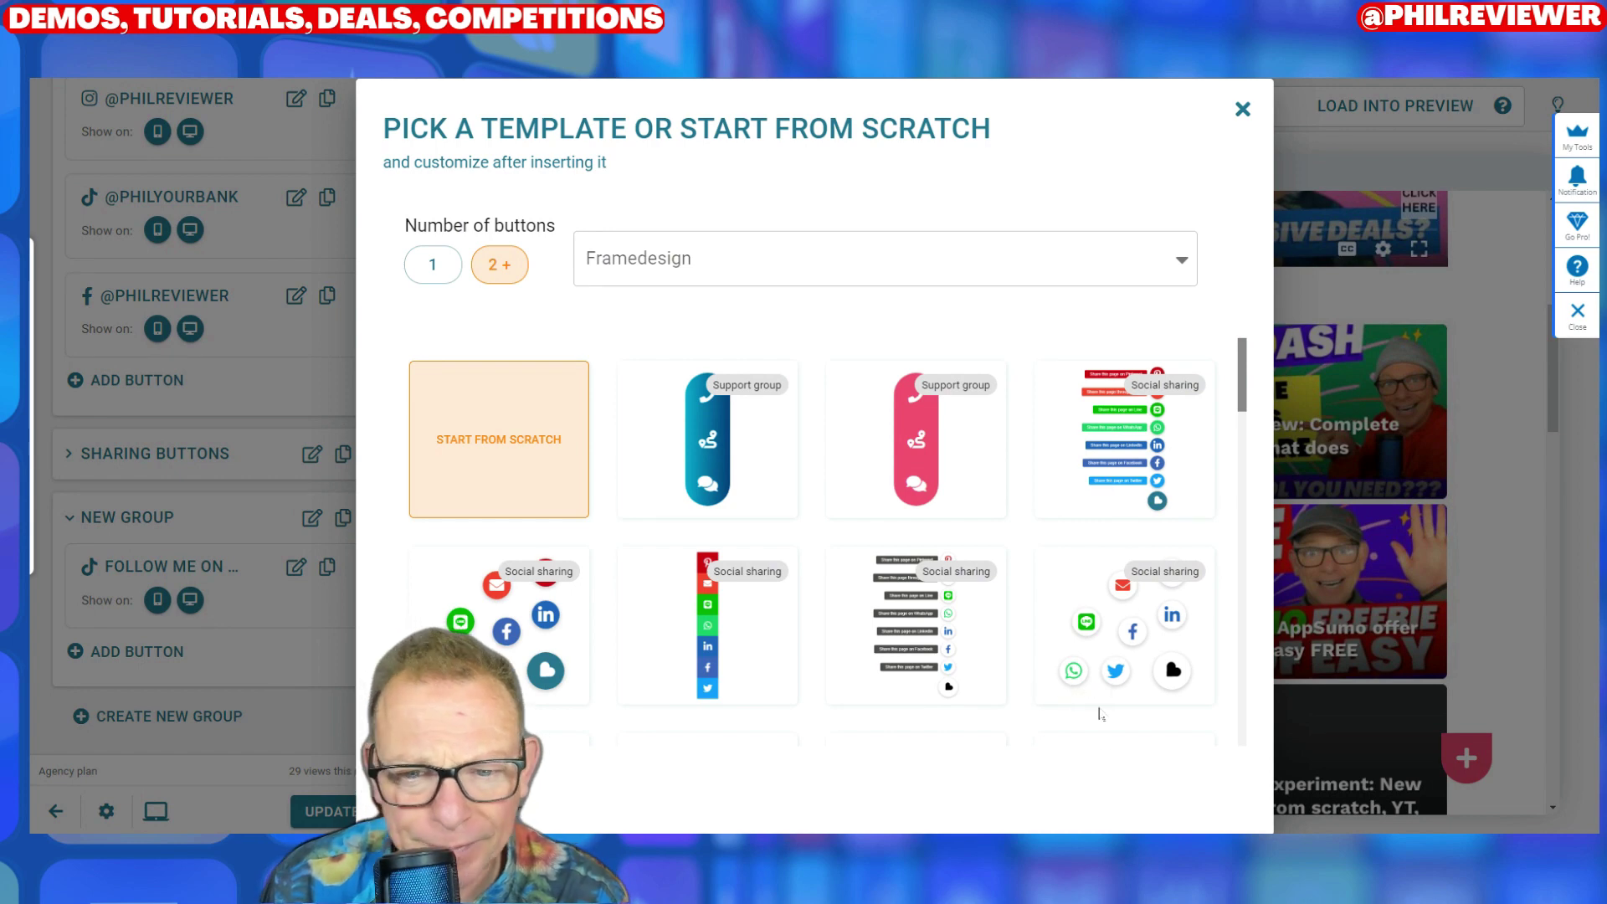
pyautogui.moveTo(1153, 686)
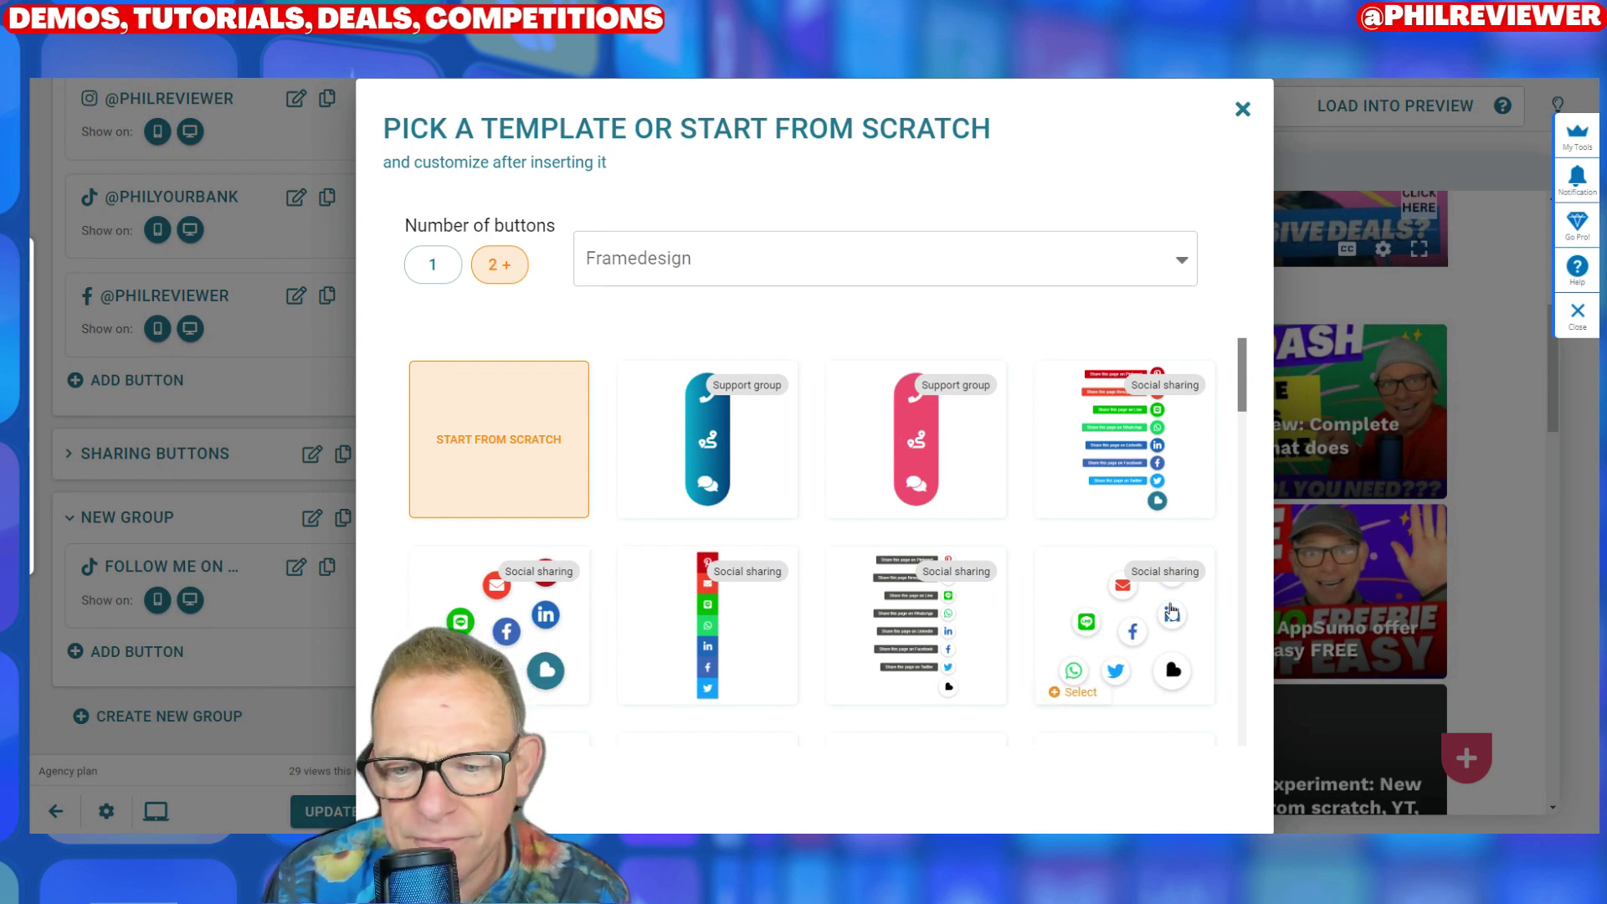